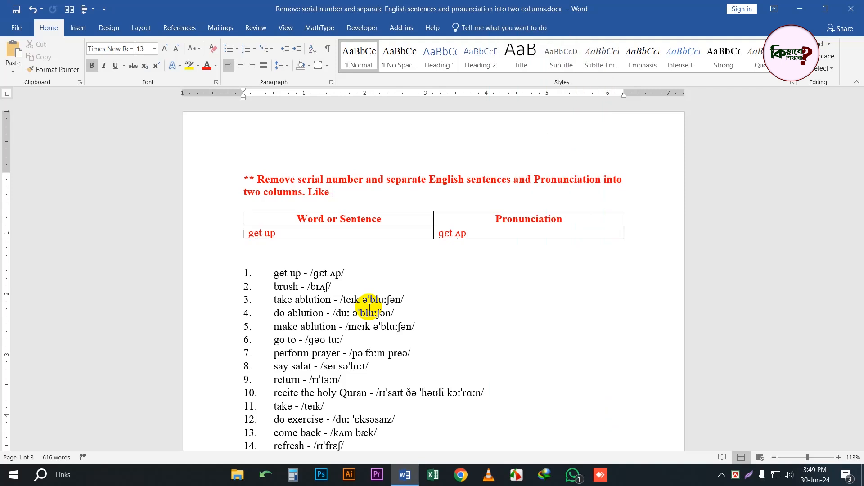
# Look over the whole numbered word list from the first entry to the last and enlarge the view for reading
pyautogui.keyDown('ctrl'); pyautogui.scroll(-6, 369, 308); pyautogui.keyUp('ctrl')
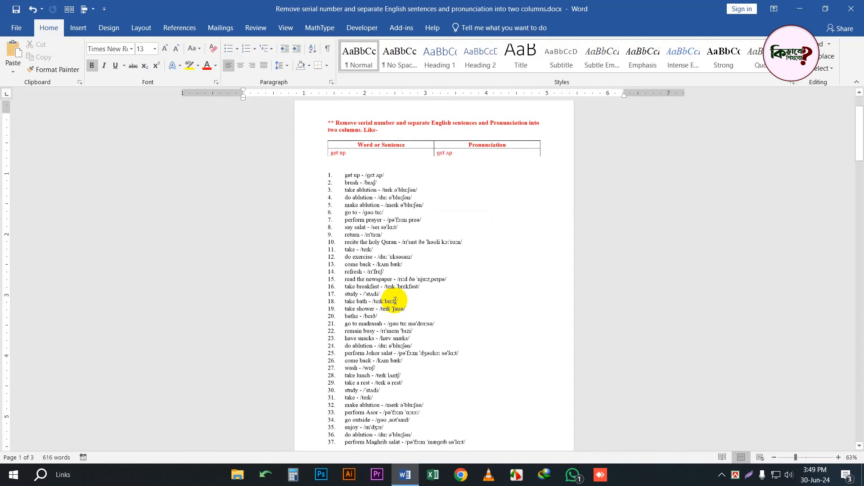
pyautogui.keyDown('ctrl'); pyautogui.scroll(4, 394, 297); pyautogui.keyUp('ctrl')
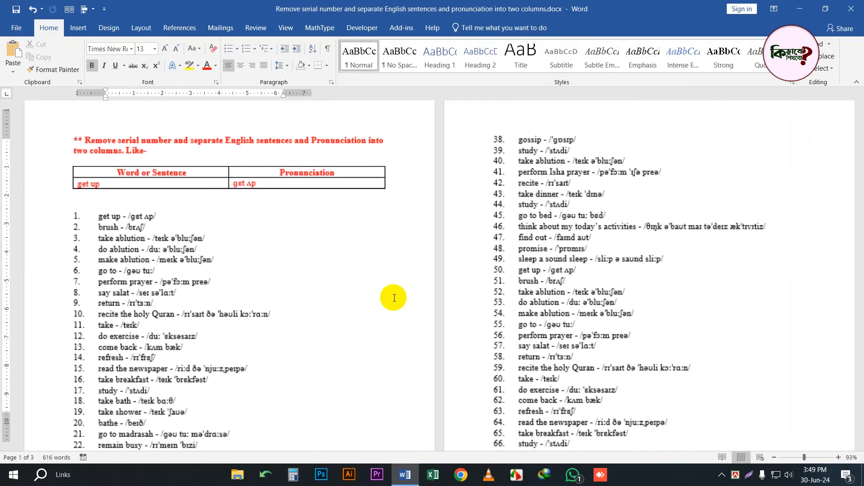
pyautogui.hotkey('ctrl', 'End')
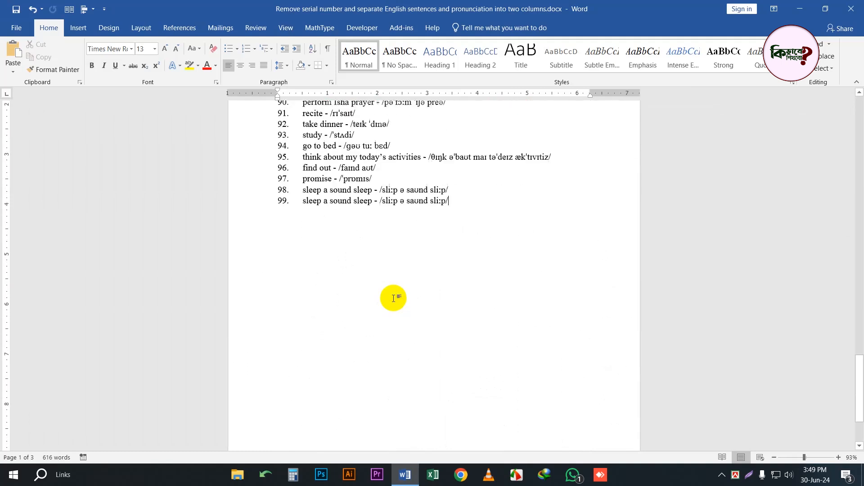
pyautogui.keyDown('ctrl'); pyautogui.scroll(4, 396, 297); pyautogui.keyUp('ctrl')
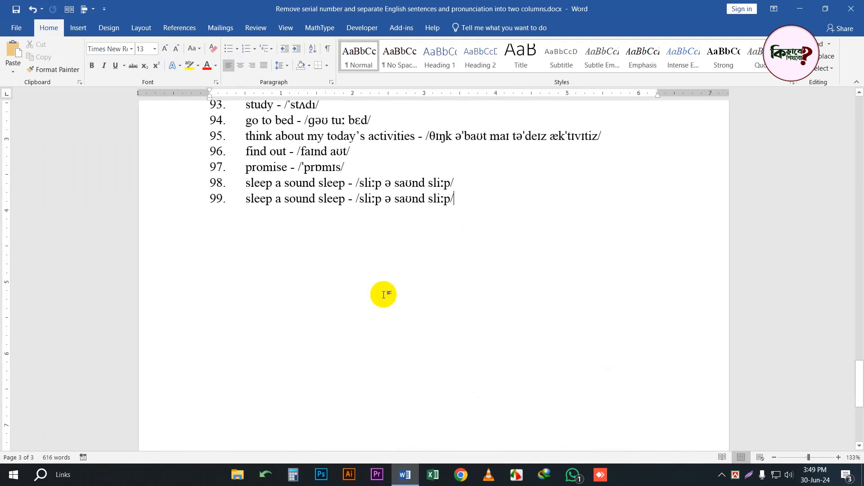
pyautogui.hotkey('ctrl', 'Home')
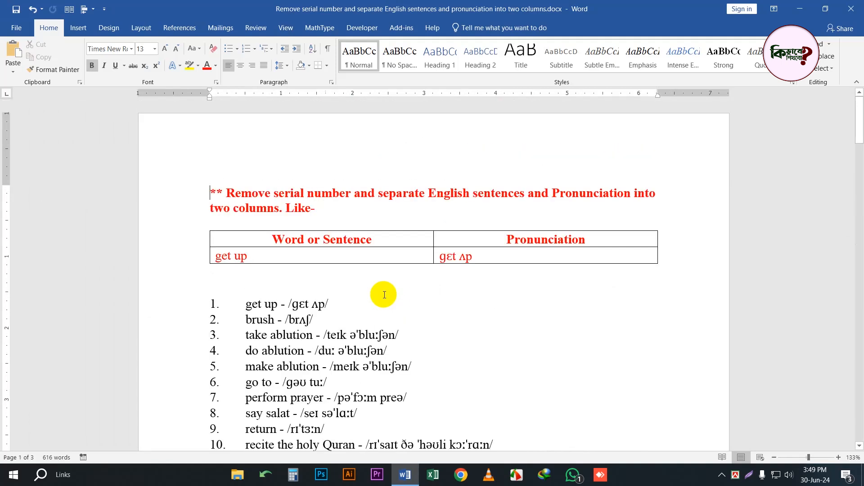
pyautogui.keyDown('ctrl'); pyautogui.scroll(3, 384, 295); pyautogui.keyUp('ctrl')
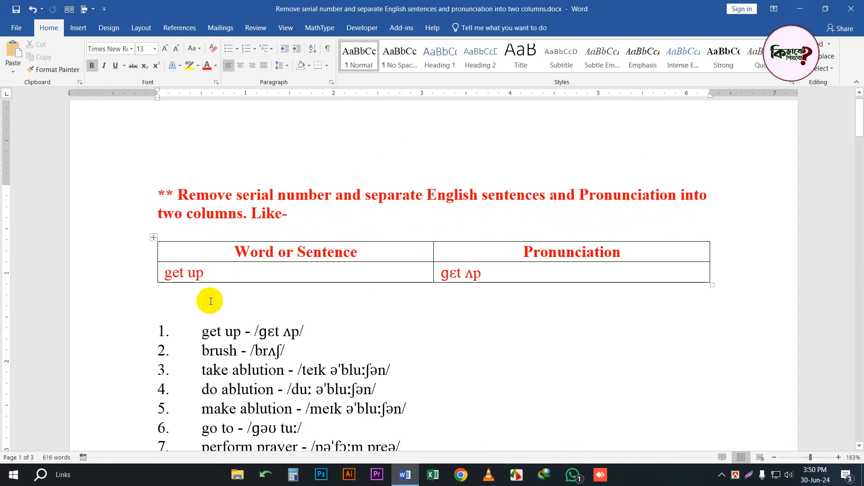
# Examine how the first entry's serial number, phrase and pronunciation match the two-column sample table, and check the list's end
pyautogui.scroll(-3, 225, 309)
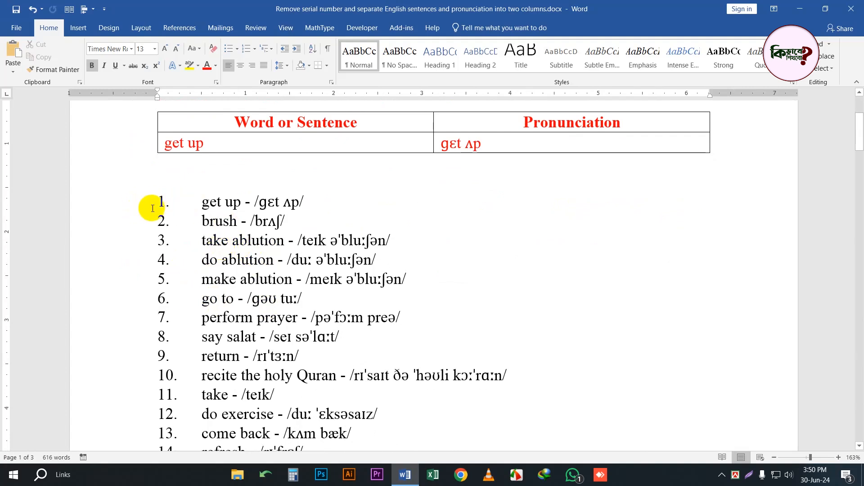
pyautogui.click(190, 204)
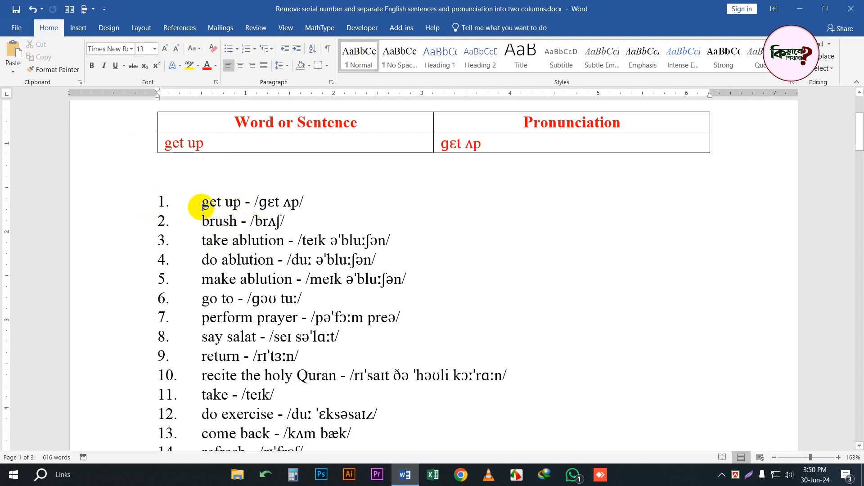
pyautogui.moveTo(202, 206); pyautogui.dragTo(240, 203)
pyautogui.click(292, 203)
pyautogui.moveTo(300, 203); pyautogui.dragTo(259, 202)
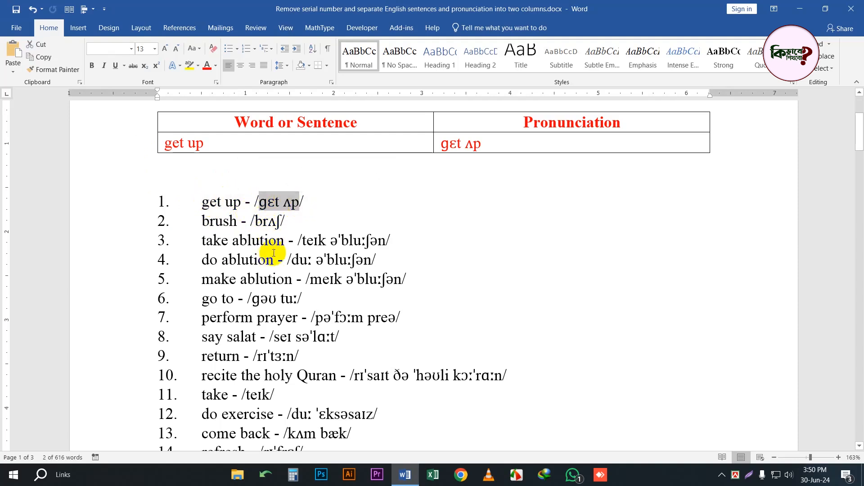
pyautogui.scroll(2, 283, 261)
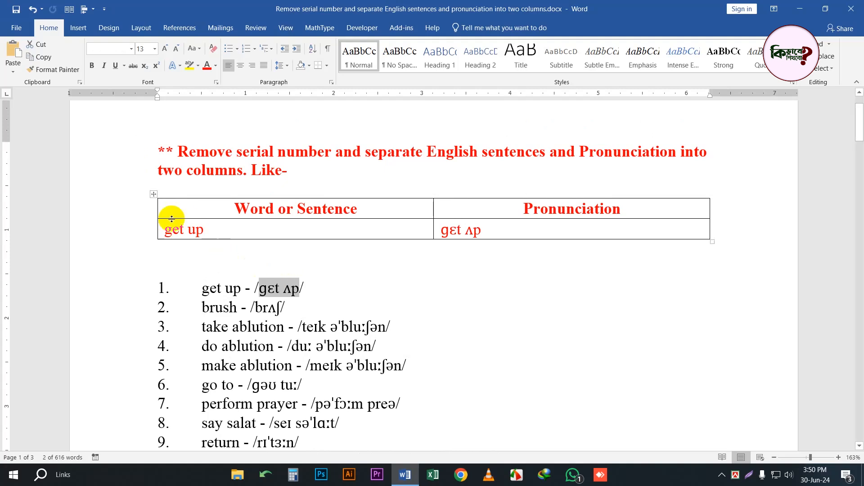
pyautogui.moveTo(133, 207); pyautogui.dragTo(136, 232)
pyautogui.click(555, 315)
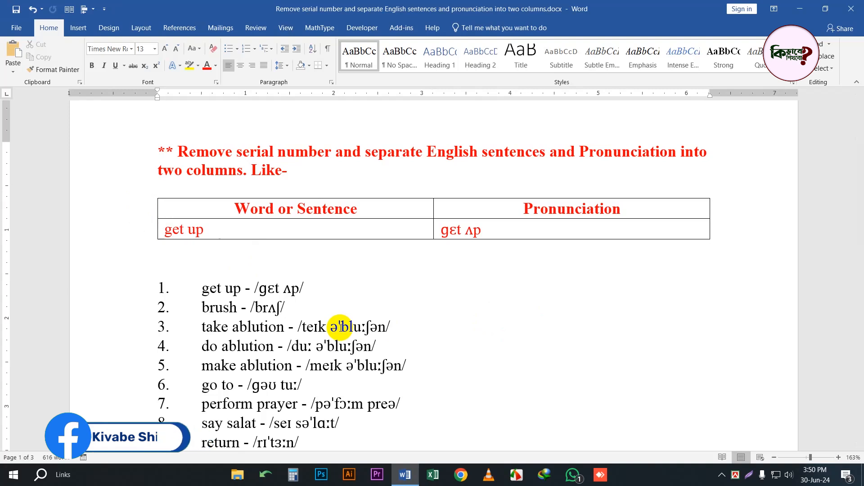
pyautogui.hotkey('ctrl', 'End')
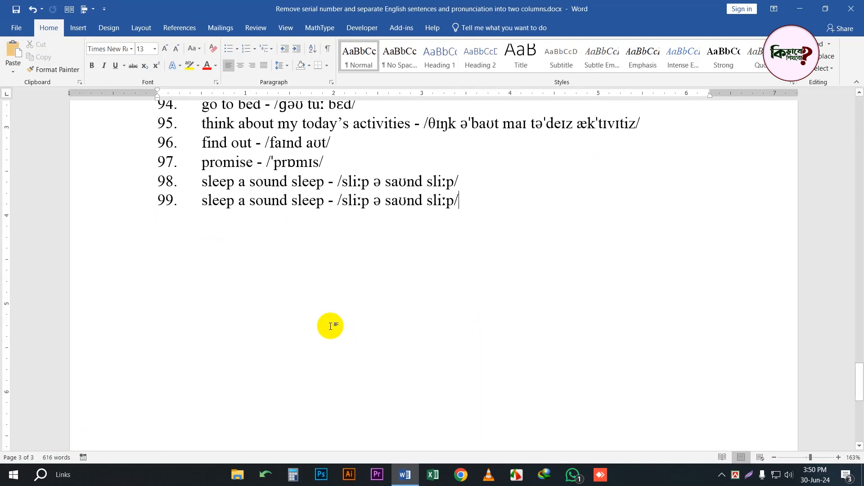
# Delete one blank line between the sample table and the numbered list
pyautogui.hotkey('ctrl', 'Home')
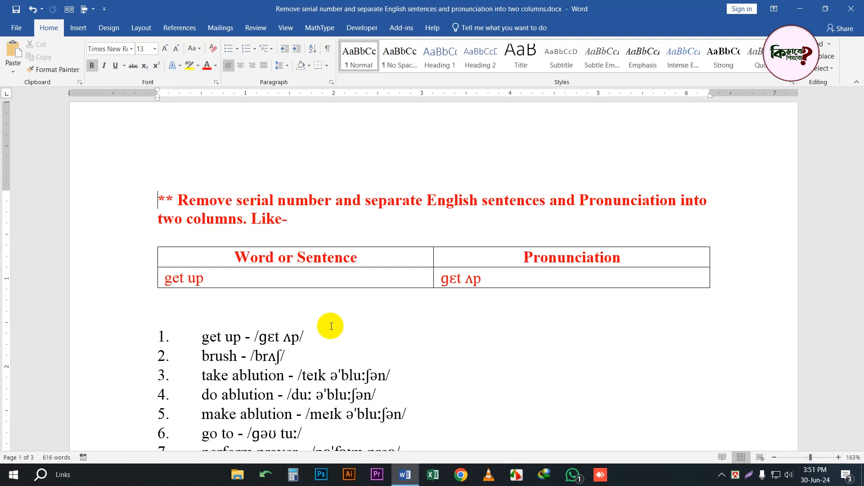
pyautogui.click(221, 300)
pyautogui.press('Delete')
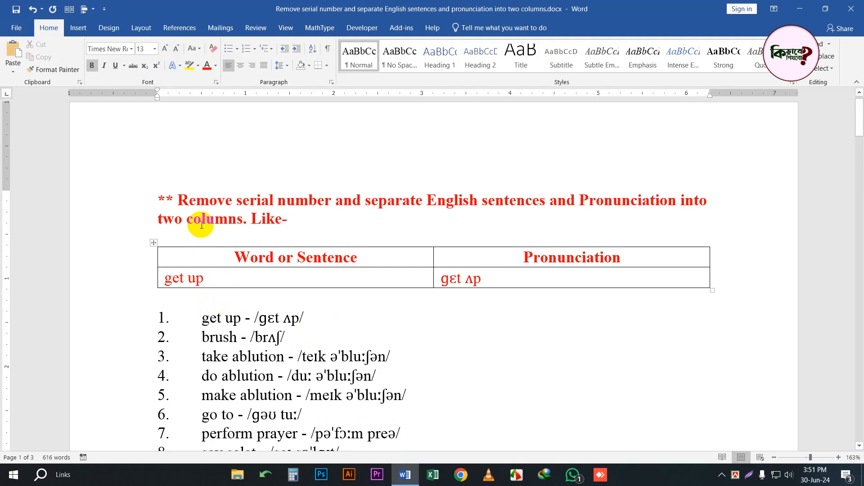
# Colour the words "Remove serial number" in the heading dark blue
pyautogui.moveTo(178, 201); pyautogui.dragTo(335, 201)
pyautogui.click(215, 65)
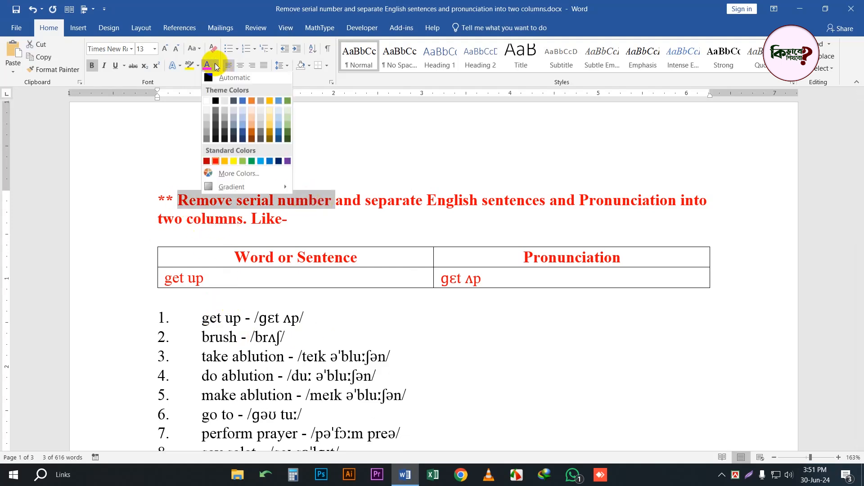
pyautogui.click(278, 160)
pyautogui.click(326, 242)
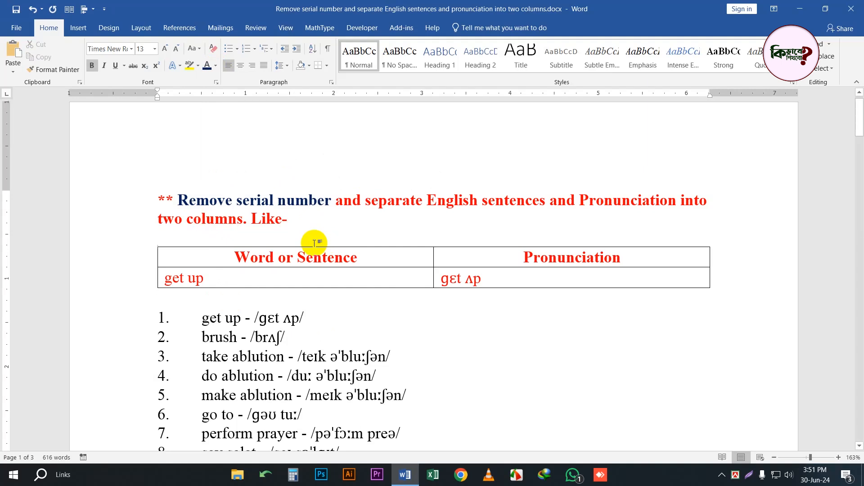
# Check whether the list's serial numbers use automatic numbering by viewing the available numbering formats
pyautogui.scroll(-3, 180, 288)
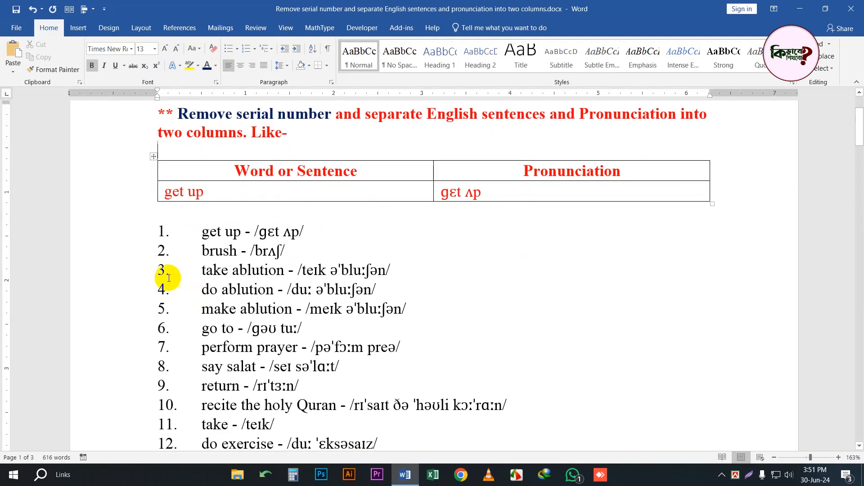
pyautogui.click(177, 231)
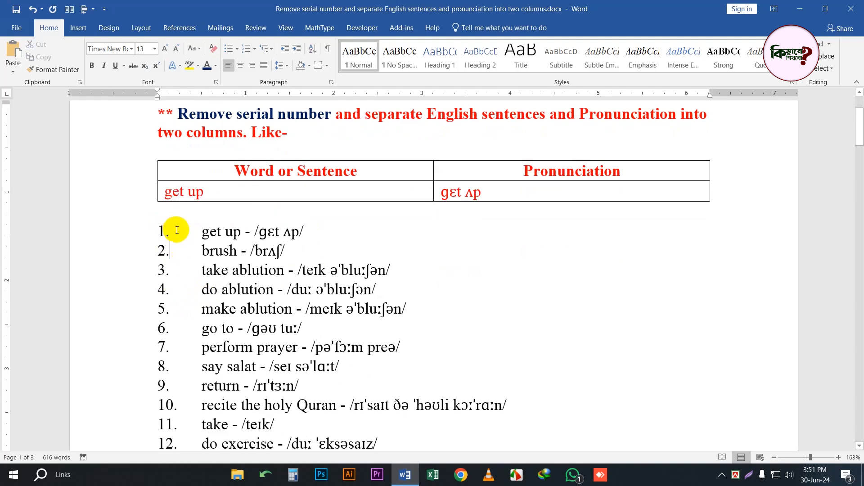
pyautogui.click(77, 28)
pyautogui.scroll(1, 78, 67)
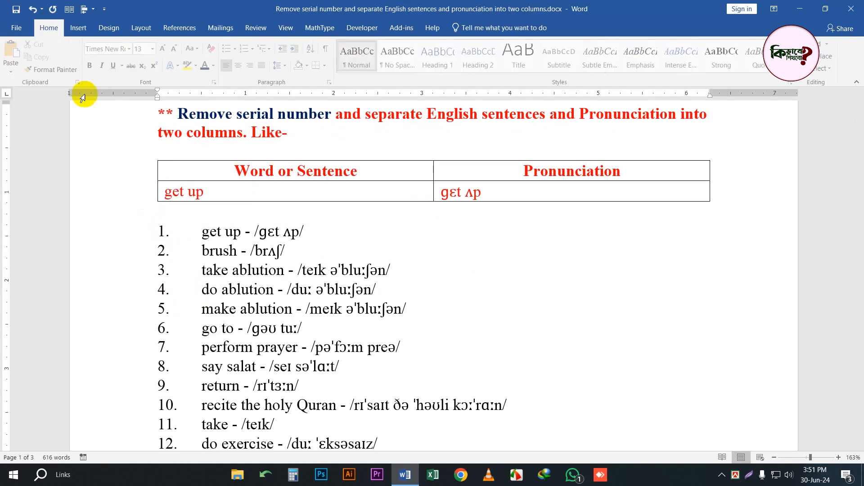
pyautogui.click(255, 52)
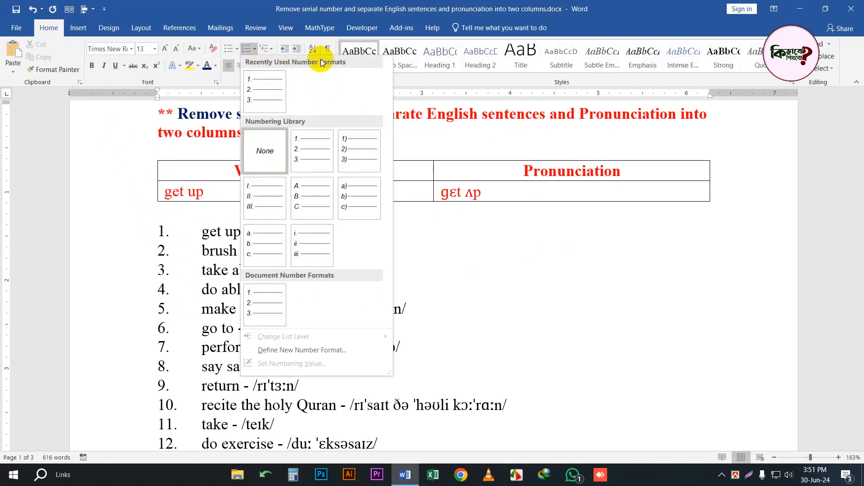
pyautogui.click(160, 243)
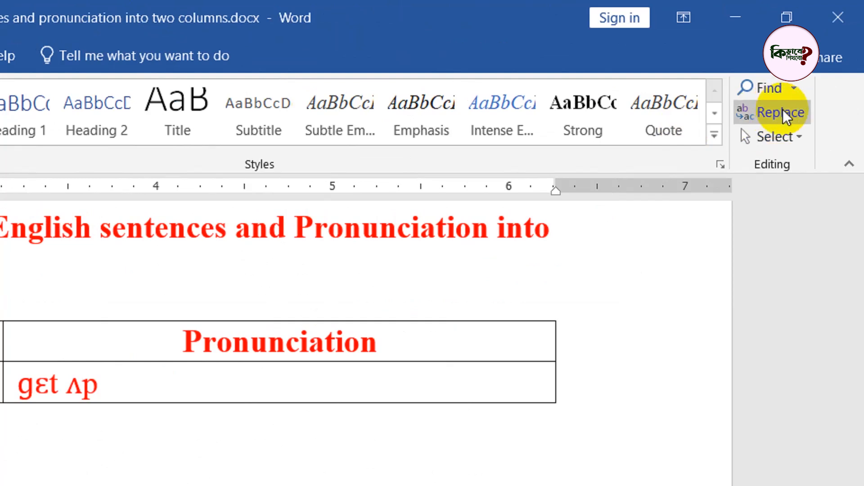
# Open Find and Replace for replacing text, and review the serial numbers from 1 to 99 with it open
pyautogui.click(782, 115)
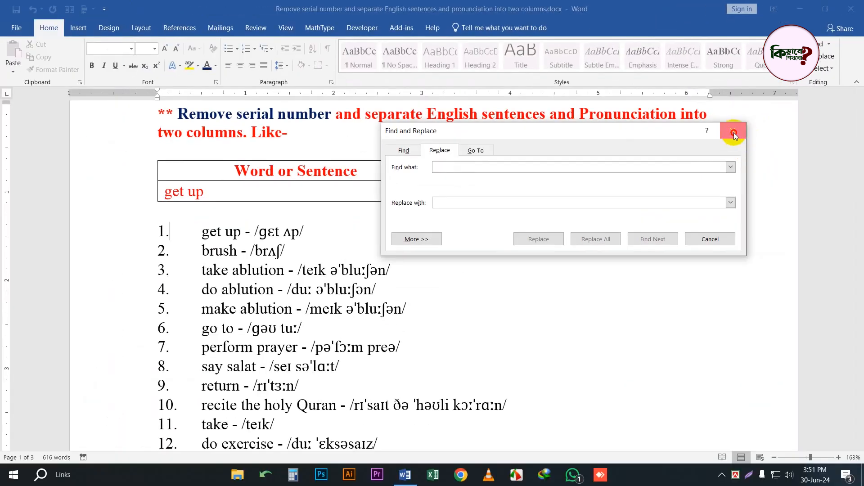
pyautogui.click(734, 134)
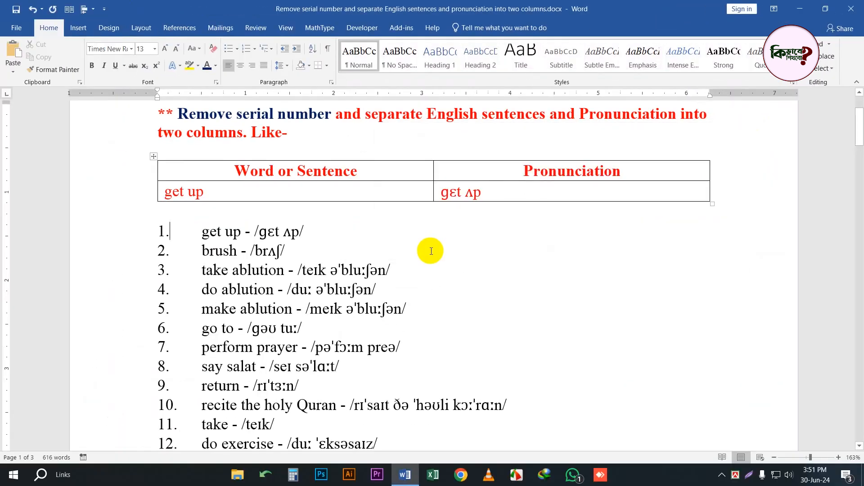
pyautogui.hotkey('ctrl', 'h')
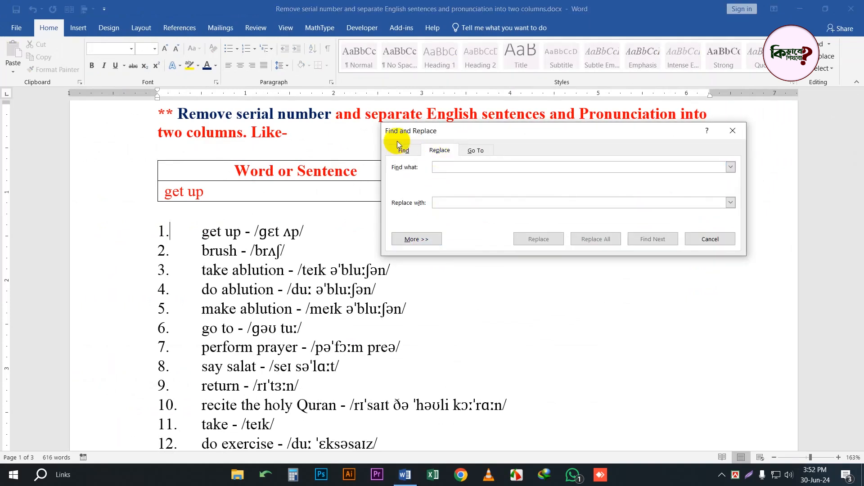
pyautogui.moveTo(430, 135); pyautogui.dragTo(410, 156)
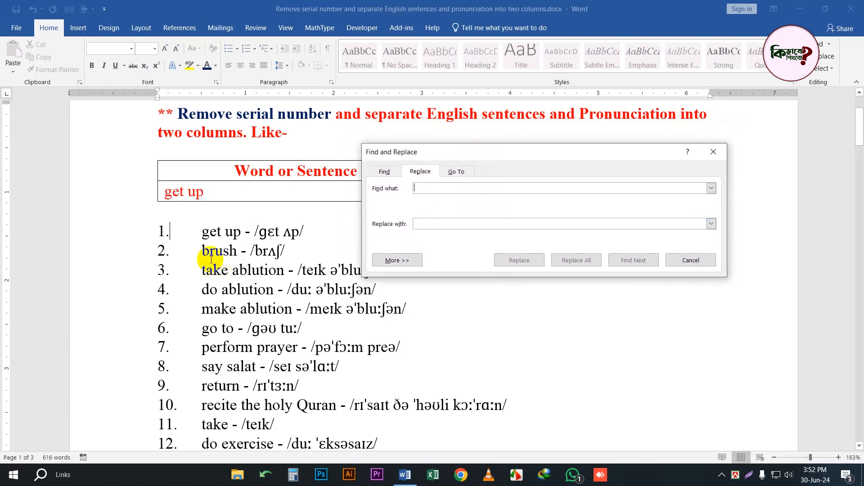
pyautogui.scroll(-15, 183, 284)
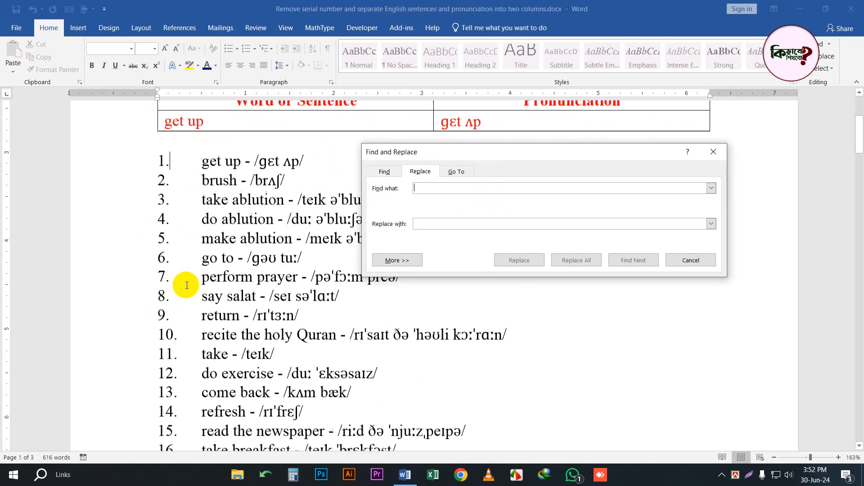
pyautogui.scroll(-13, 186, 285)
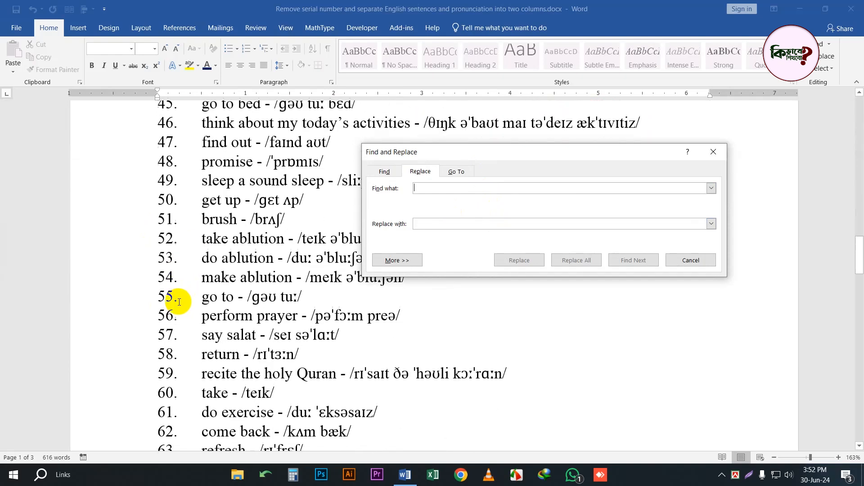
pyautogui.scroll(-10, 274, 338)
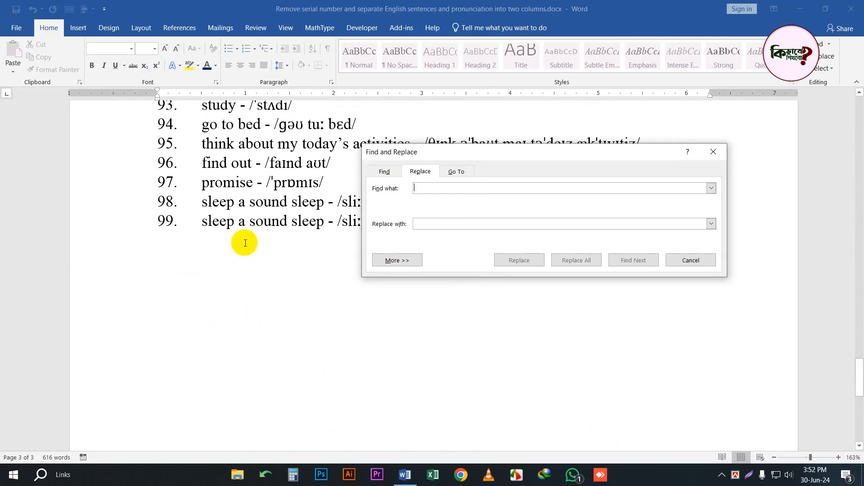
pyautogui.click(245, 243)
pyautogui.hotkey('ctrl', 'Home')
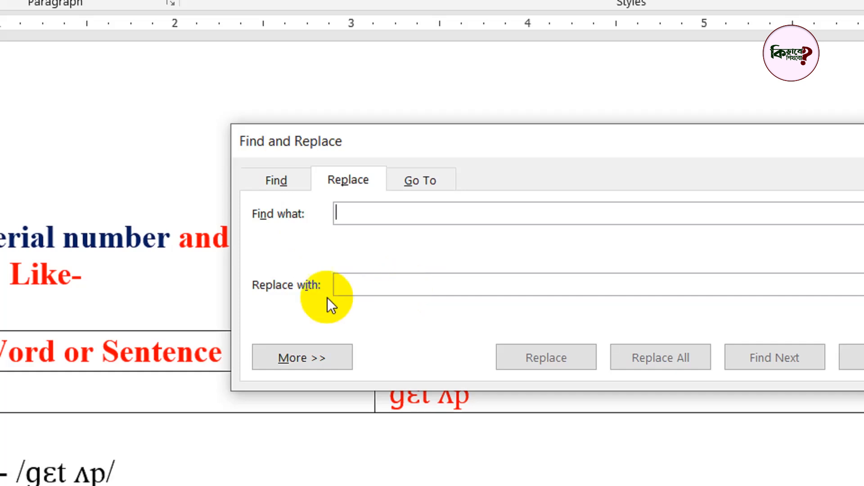
# Set the replacement search text to the special code for Any Digit, ^#, using the extended search options
pyautogui.moveTo(391, 155); pyautogui.dragTo(235, 145)
pyautogui.click(179, 350)
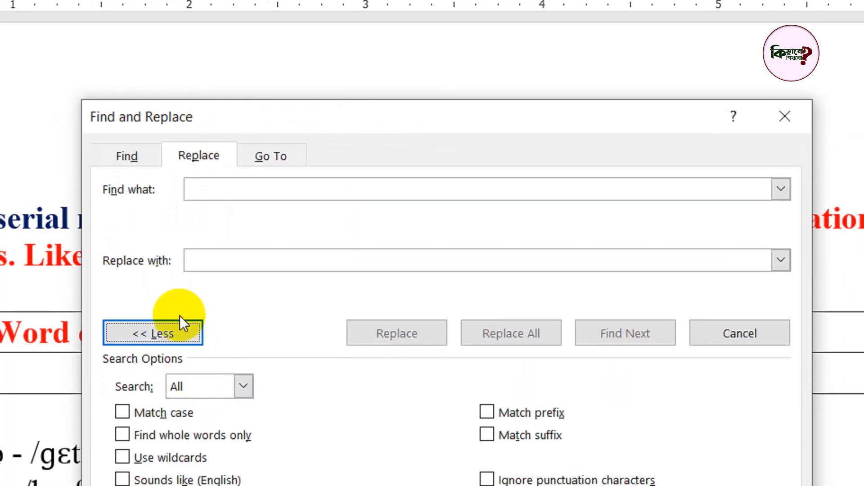
pyautogui.click(188, 334)
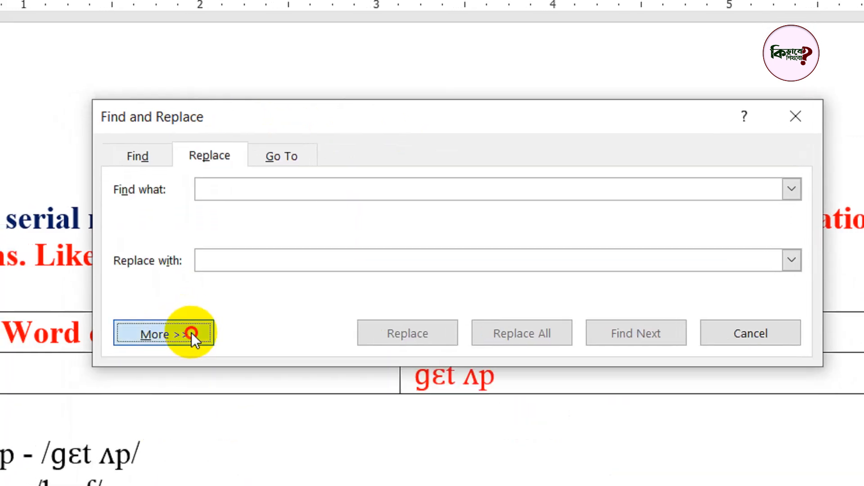
pyautogui.click(186, 334)
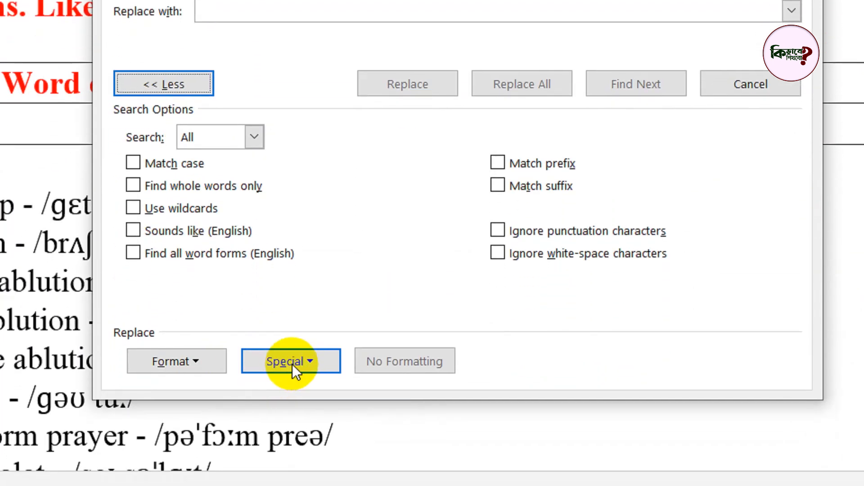
pyautogui.click(290, 435)
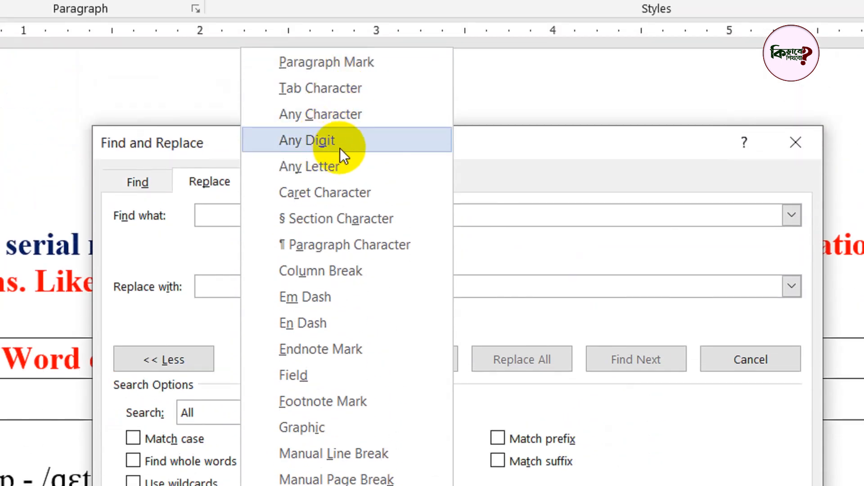
pyautogui.click(317, 143)
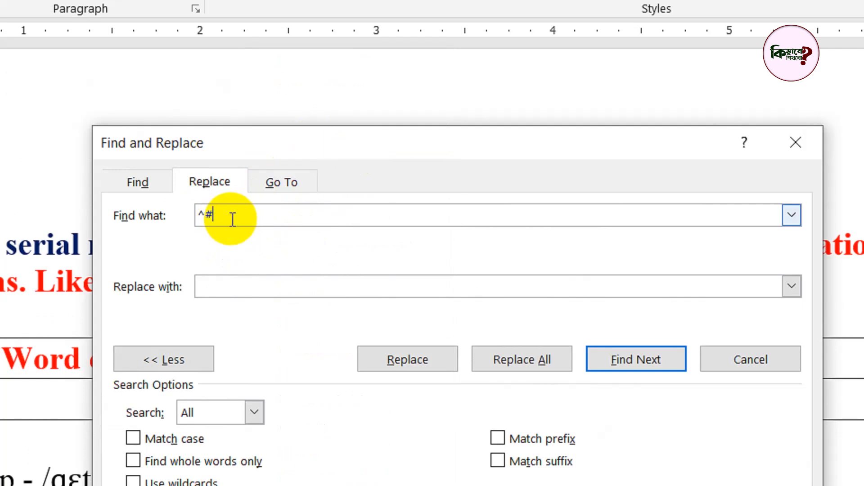
pyautogui.moveTo(231, 215); pyautogui.dragTo(186, 218)
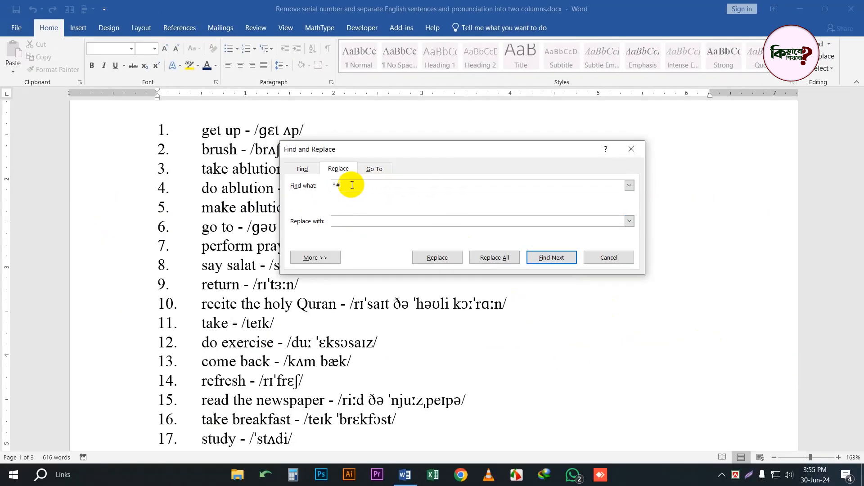
# Show the extended replacement options and compare the one- and two-digit serial numbers in the list with the ^# search code
pyautogui.click(317, 257)
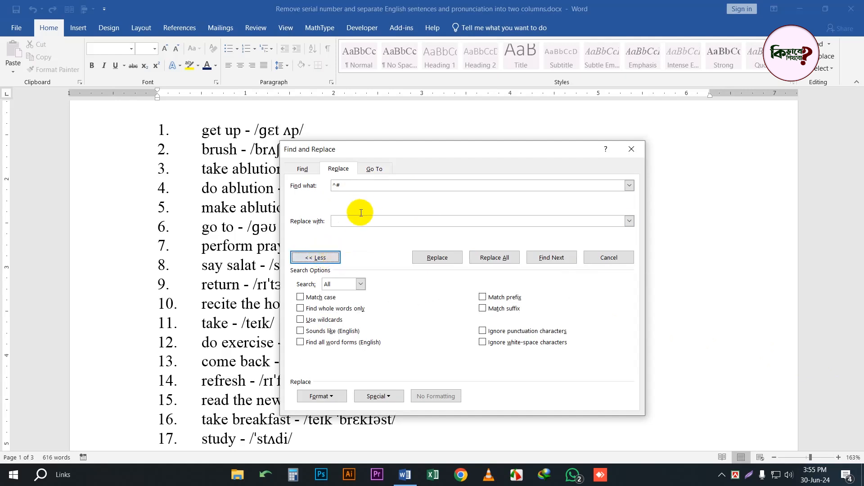
pyautogui.click(340, 185)
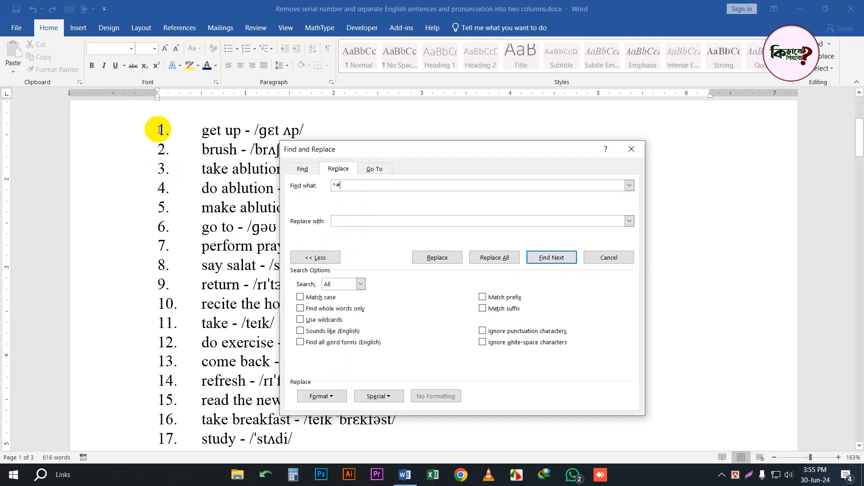
pyautogui.scroll(-1, 178, 225)
pyautogui.scroll(4, 178, 198)
pyautogui.scroll(1, 179, 198)
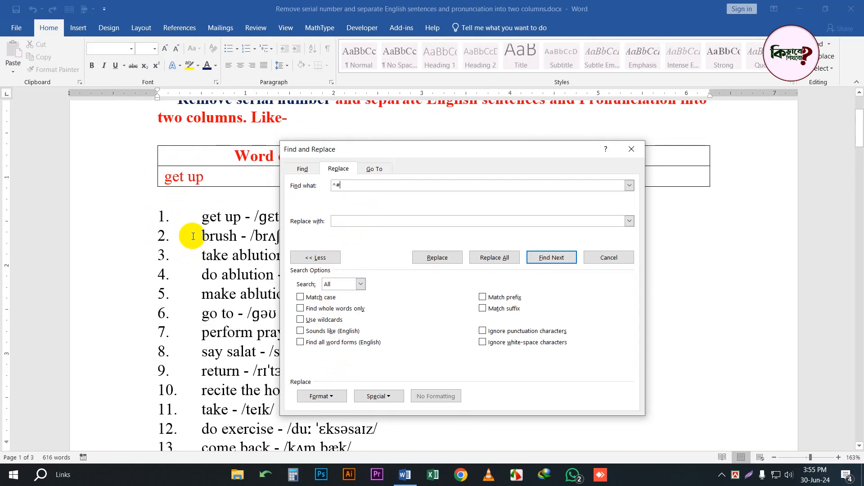
pyautogui.moveTo(342, 185); pyautogui.dragTo(332, 185)
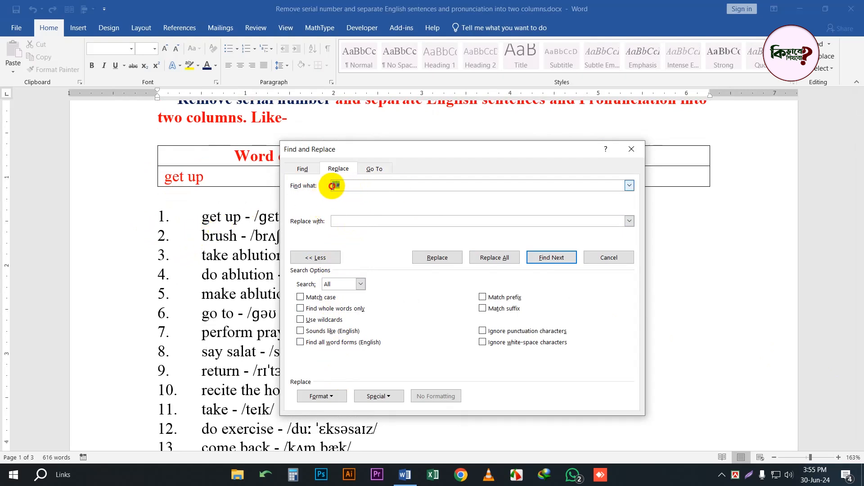
pyautogui.scroll(-3, 164, 270)
pyautogui.click(166, 252)
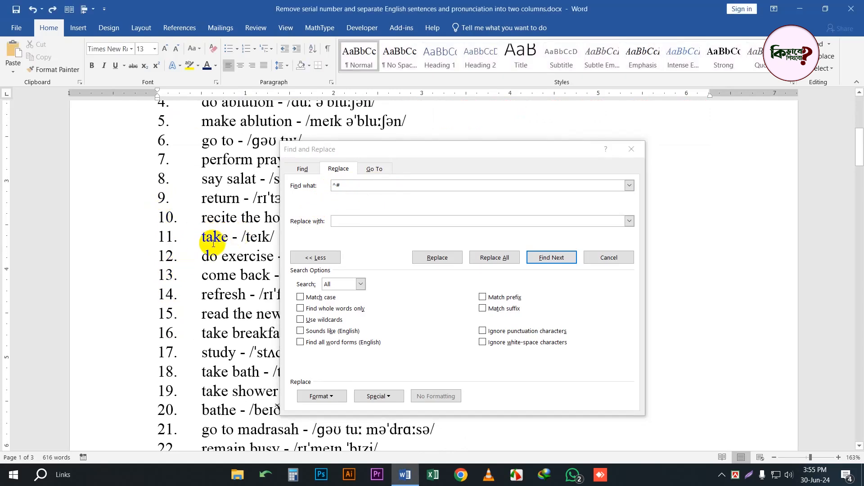
pyautogui.hotkey('ctrl', 'Home')
pyautogui.click(351, 185)
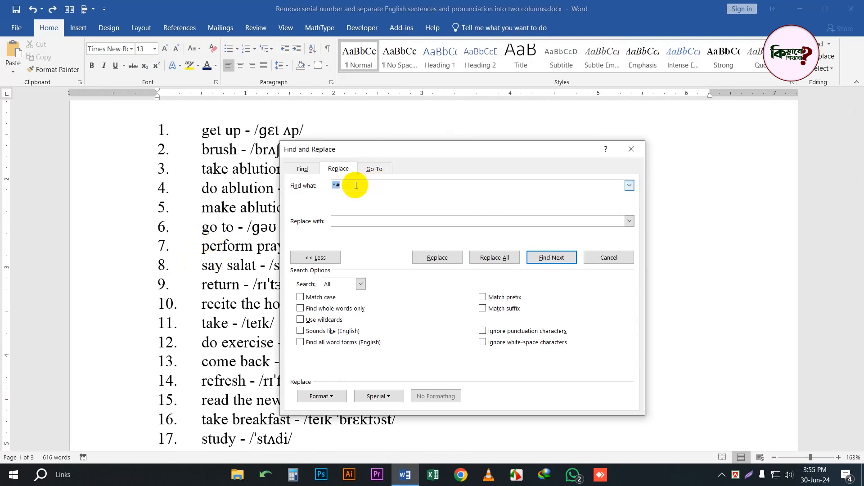
pyautogui.doubleClick(353, 185)
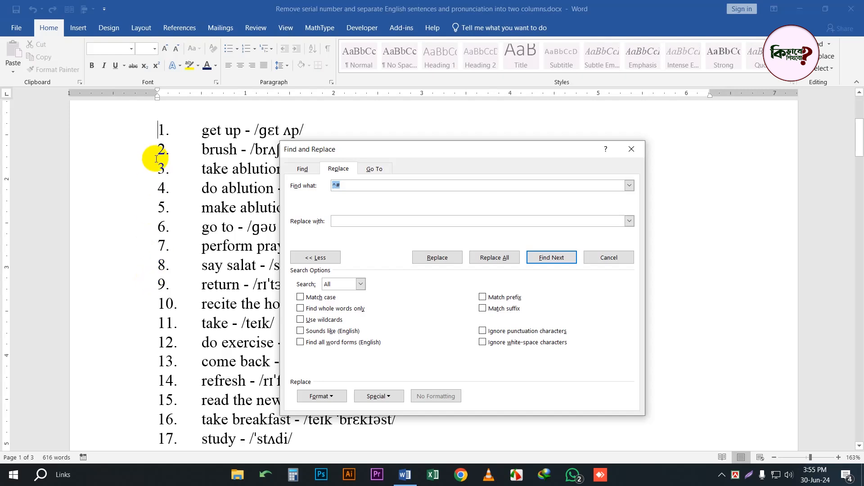
# Re-enter ^# as the replacement search text
pyautogui.press('BackSpace')
pyautogui.write('^#')
pyautogui.click(298, 184)
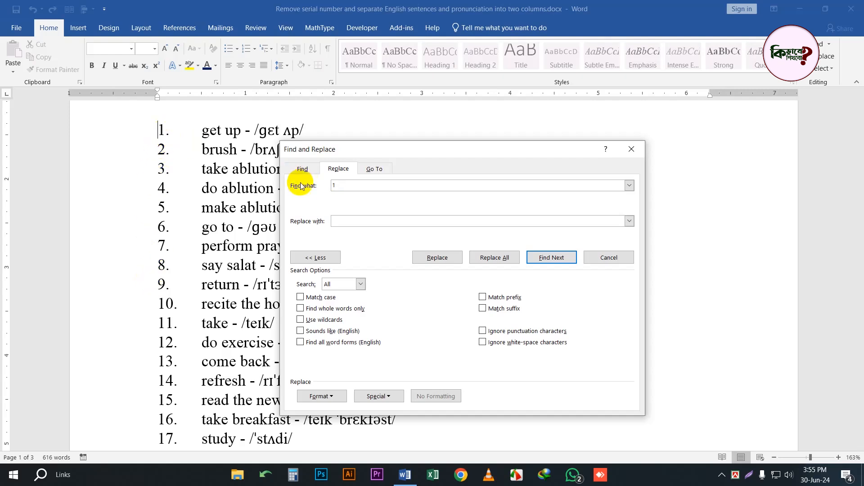
# Insert a 1 in front of each single-digit serial number from 1 to 9 so that every serial number has two digits
pyautogui.click(157, 131)
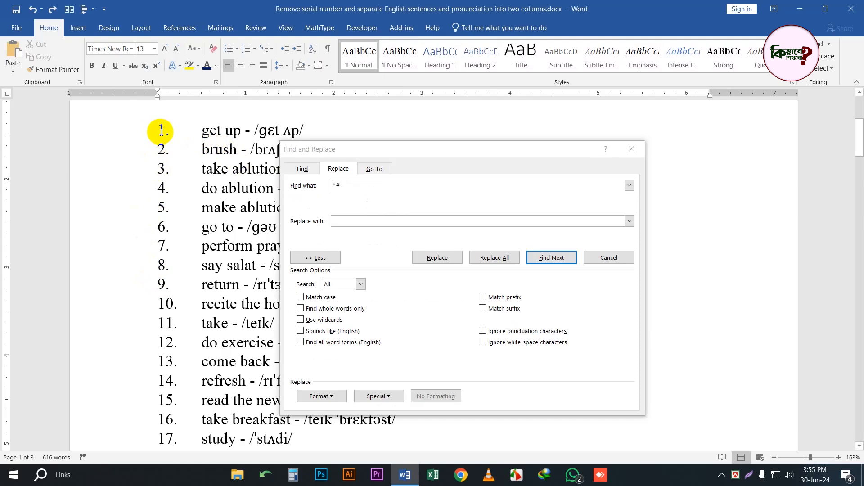
pyautogui.write('1')
pyautogui.click(157, 149)
pyautogui.write('1')
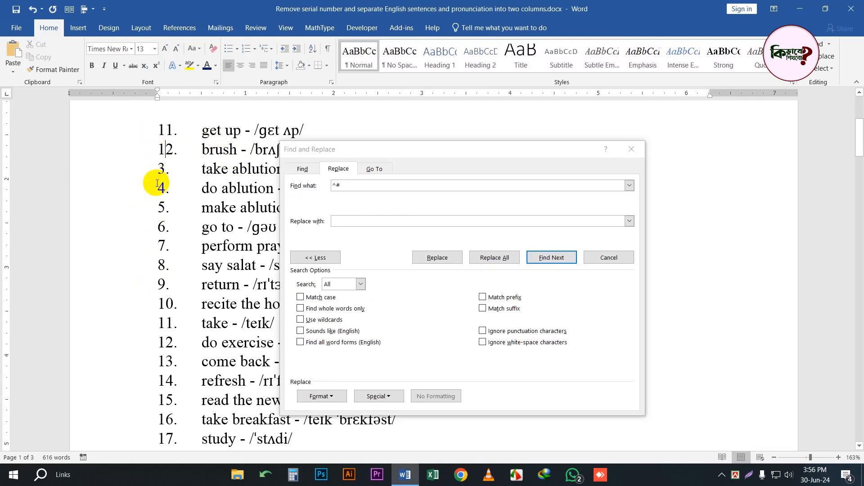
pyautogui.click(158, 170)
pyautogui.write('1')
pyautogui.click(158, 189)
pyautogui.write('1')
pyautogui.click(157, 208)
pyautogui.write('1')
pyautogui.click(157, 226)
pyautogui.write('1')
pyautogui.click(157, 245)
pyautogui.write('1')
pyautogui.click(157, 265)
pyautogui.write('1')
pyautogui.click(157, 284)
pyautogui.write('1')
# Extend the replacement search text to two digits, ^#^#
pyautogui.click(331, 211)
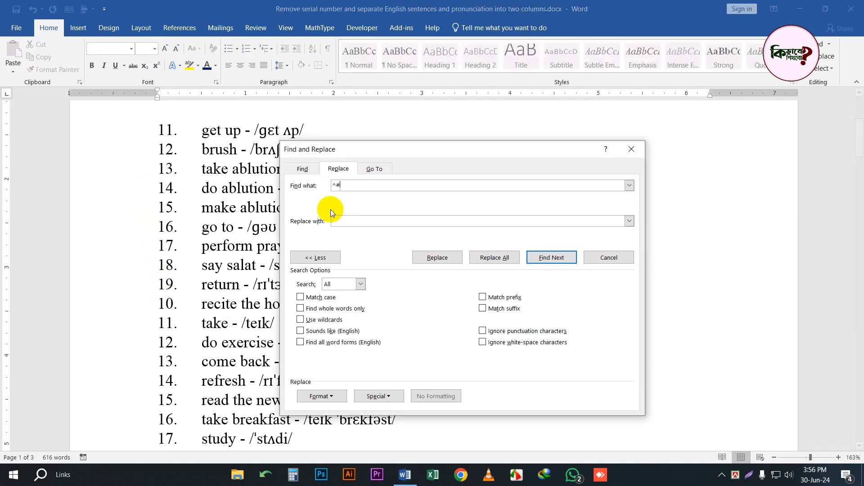
pyautogui.scroll(4, 194, 216)
pyautogui.scroll(-2, 197, 243)
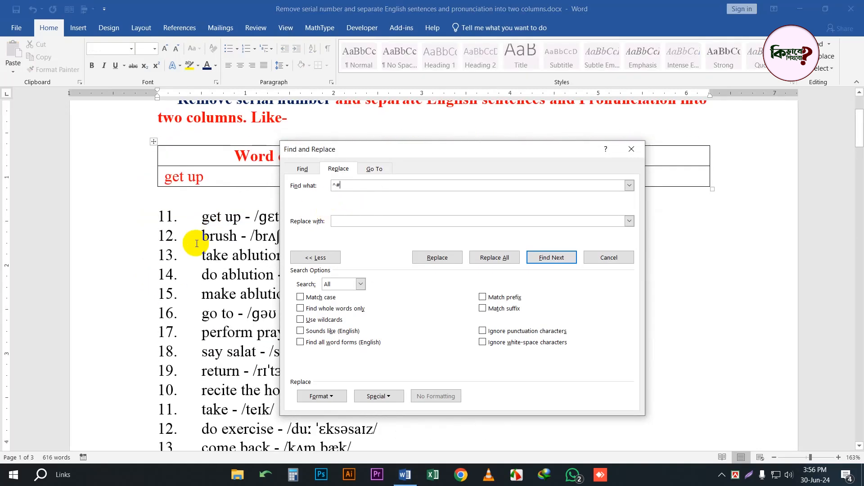
pyautogui.moveTo(347, 186); pyautogui.dragTo(324, 186)
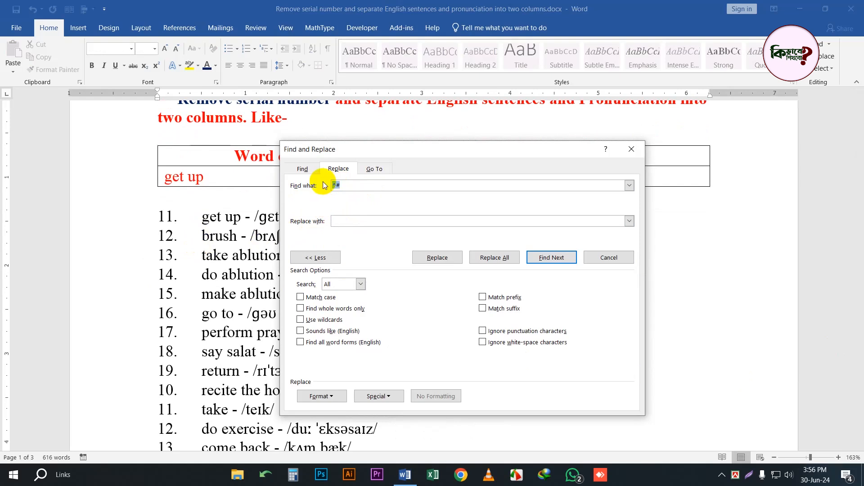
pyautogui.click(367, 187)
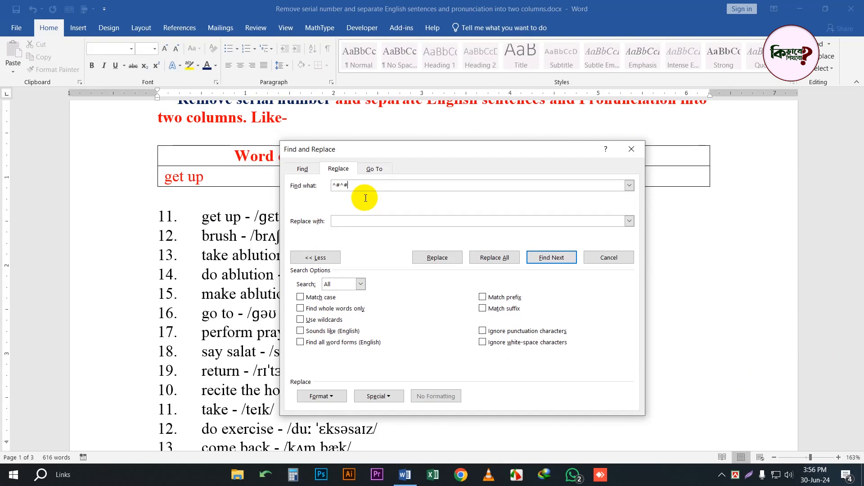
# Add a period after the two digit codes in the search text so it reads ^#^#
pyautogui.click(173, 219)
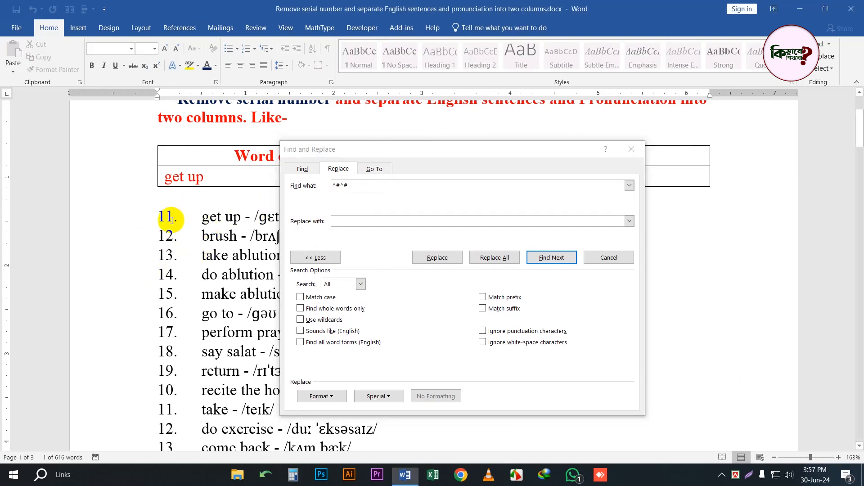
pyautogui.click(172, 223)
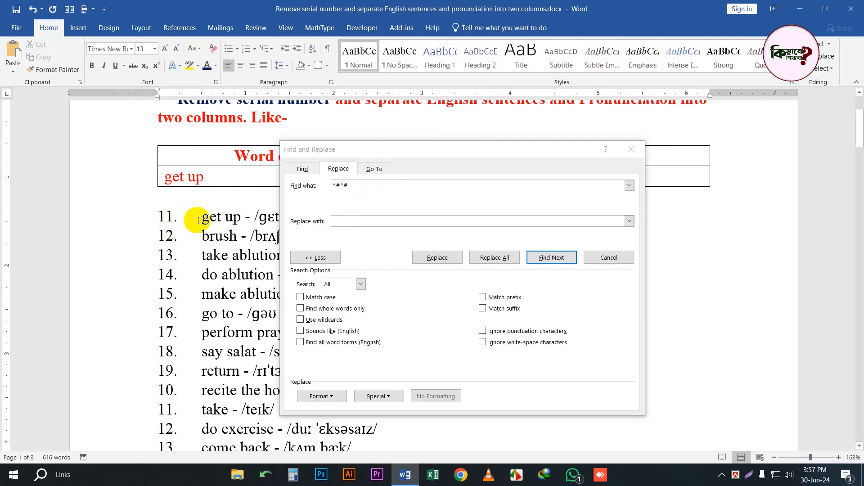
pyautogui.click(362, 185)
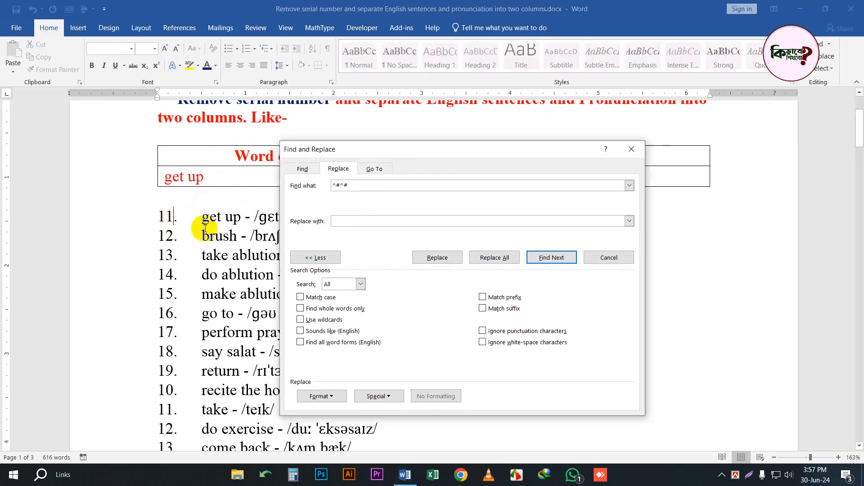
pyautogui.write('.')
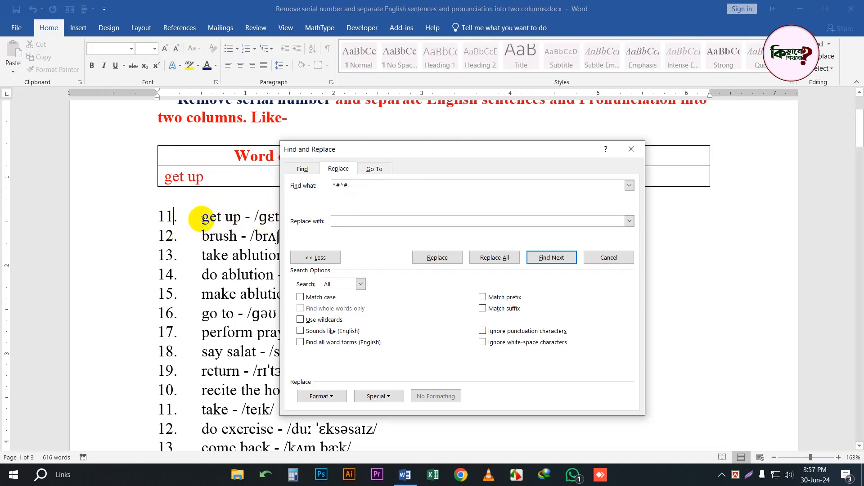
# Append the special code for Tab Character, ^t, to the search text to cover the gap after each serial number
pyautogui.click(177, 215)
pyautogui.moveTo(178, 215); pyautogui.dragTo(198, 216)
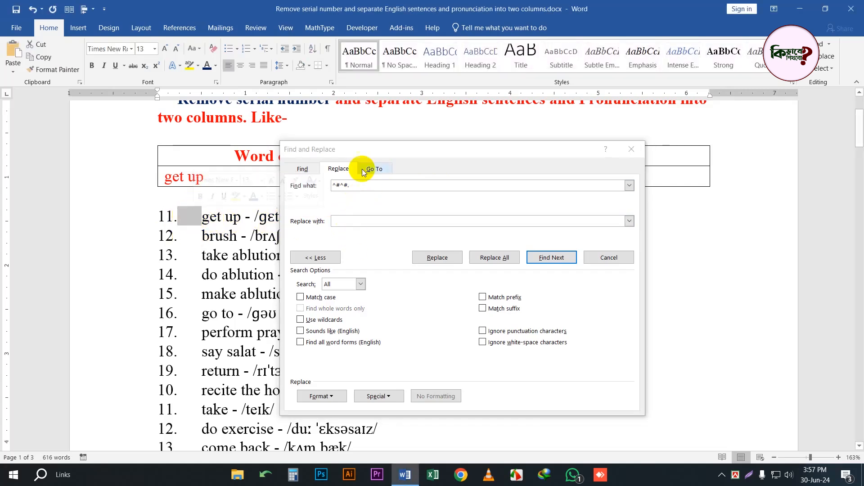
pyautogui.click(370, 184)
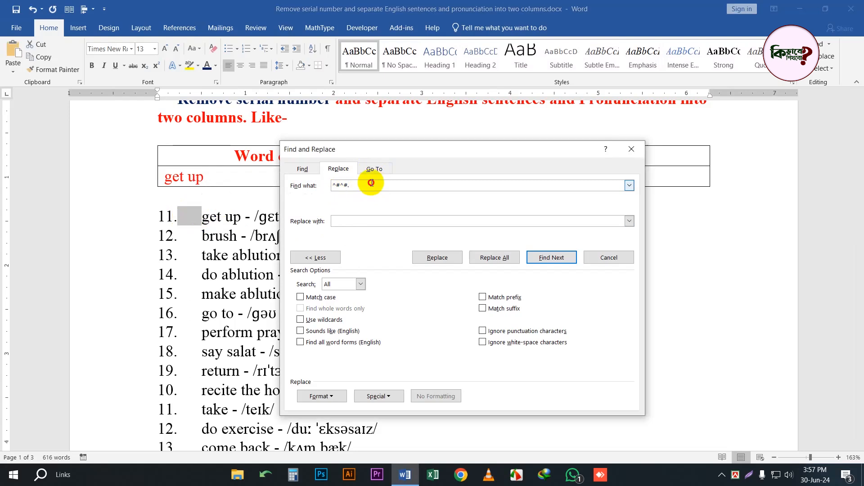
pyautogui.click(361, 398)
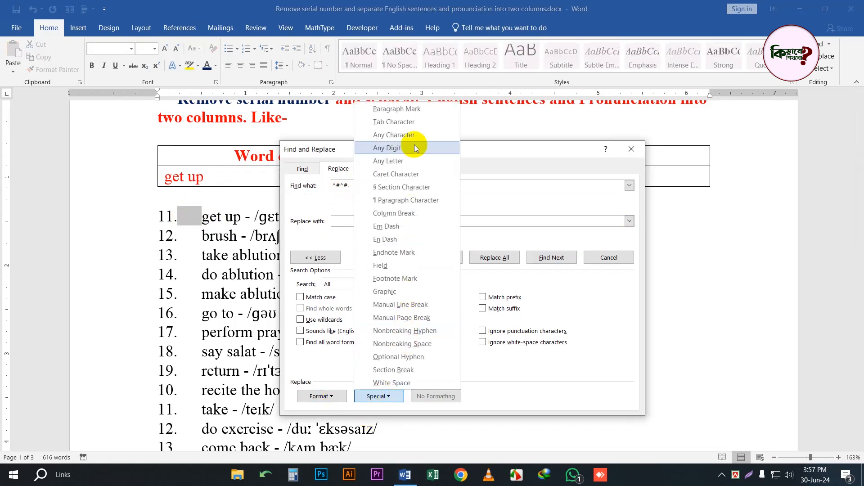
pyautogui.click(410, 123)
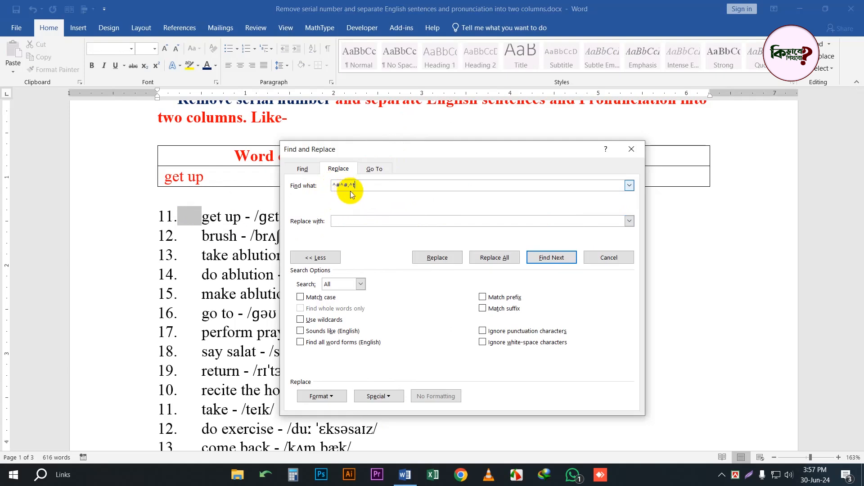
# Replace all occurrences of ^#^#.^t with nothing to remove the serial numbers, and close Find and Replace
pyautogui.click(201, 218)
pyautogui.moveTo(202, 217); pyautogui.dragTo(145, 216)
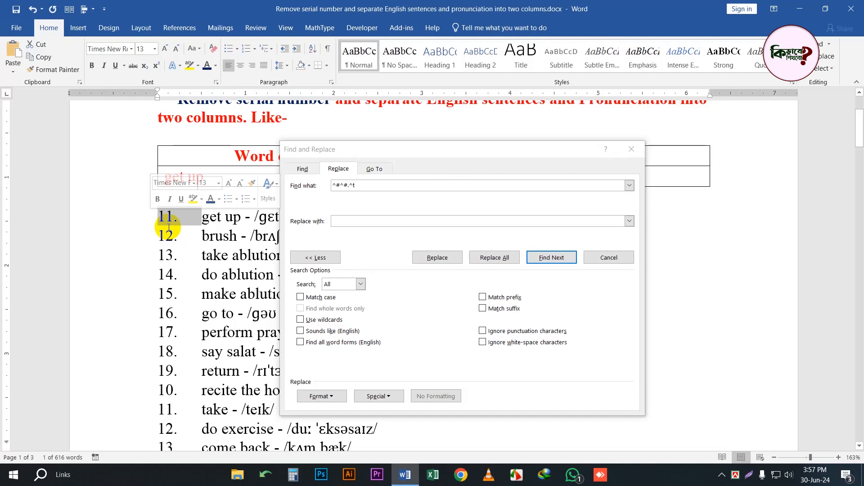
pyautogui.click(499, 262)
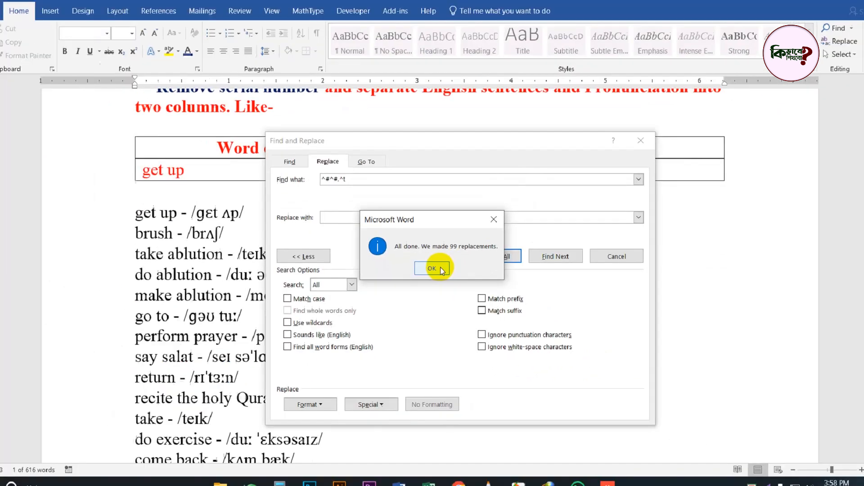
pyautogui.click(396, 260)
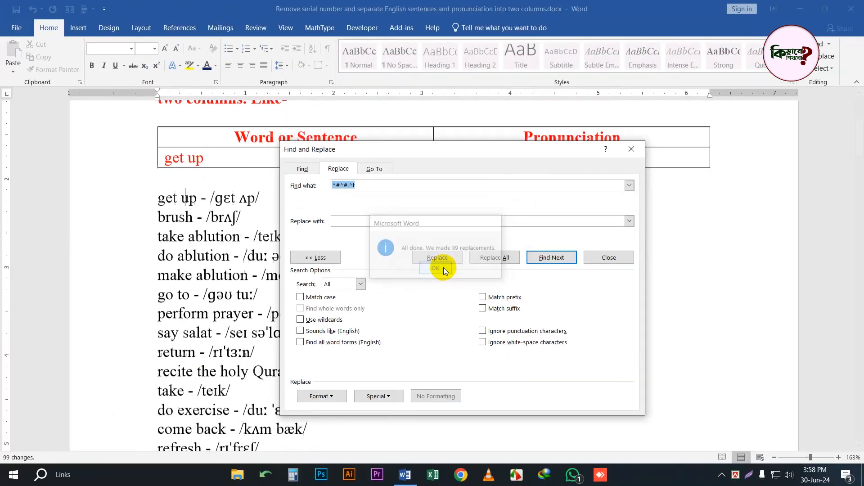
pyautogui.click(631, 151)
# Review the whole vocabulary list for any remaining serial numbers
pyautogui.scroll(3, 211, 245)
pyautogui.scroll(-8, 222, 241)
pyautogui.scroll(9, 225, 333)
pyautogui.scroll(-15, 226, 334)
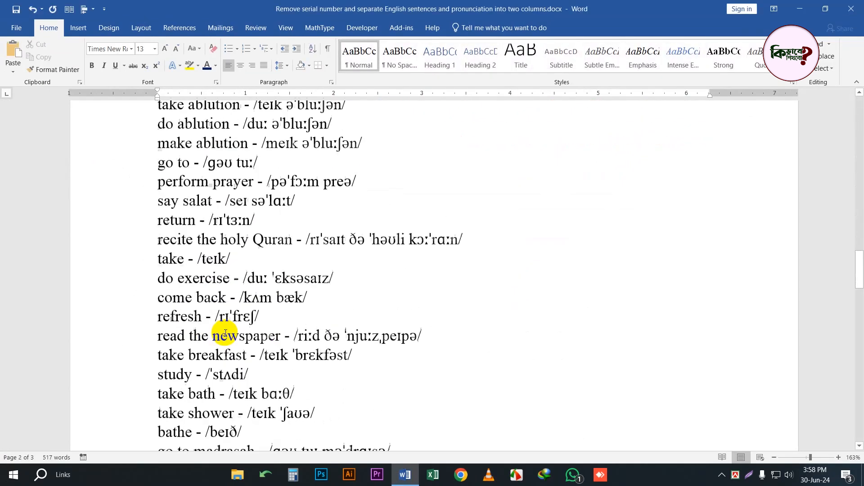
pyautogui.scroll(-10, 225, 333)
pyautogui.scroll(6, 232, 308)
pyautogui.scroll(20, 166, 322)
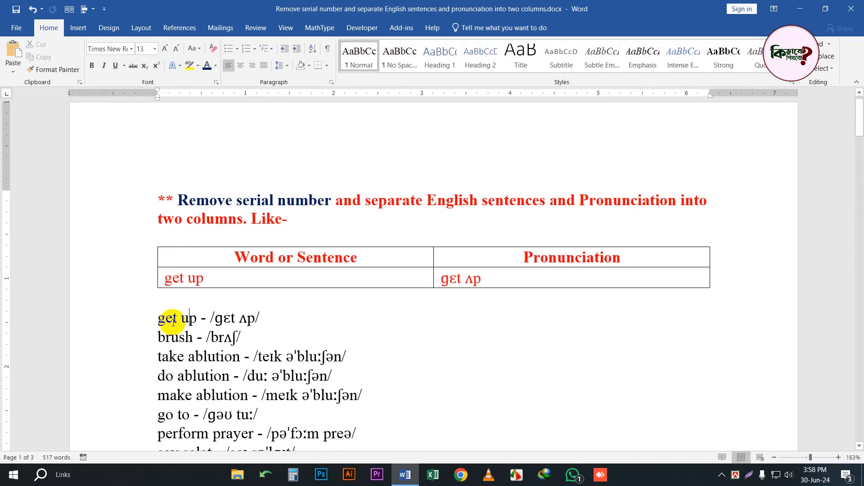
pyautogui.moveTo(154, 316); pyautogui.dragTo(265, 310)
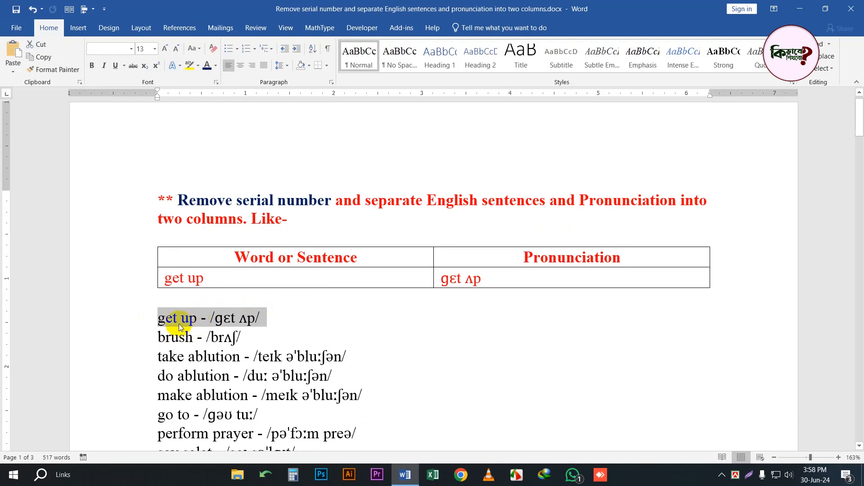
pyautogui.moveTo(186, 317); pyautogui.dragTo(194, 320)
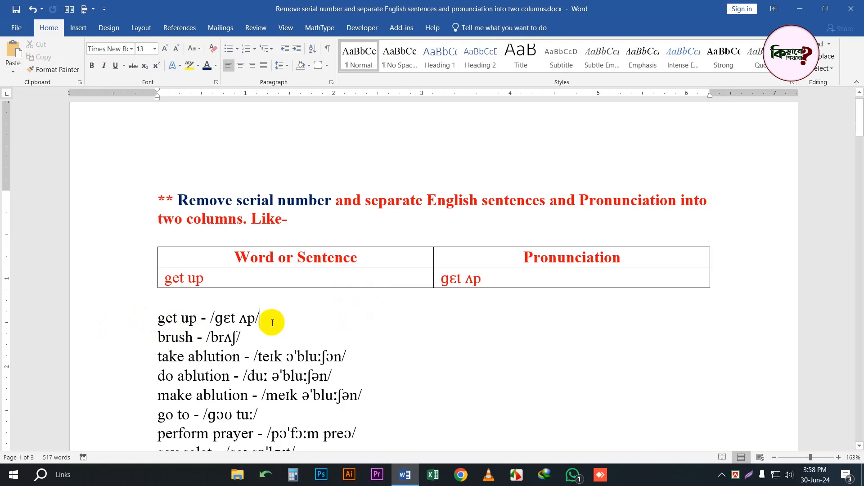
pyautogui.press('Return')
pyautogui.press('BackSpace')
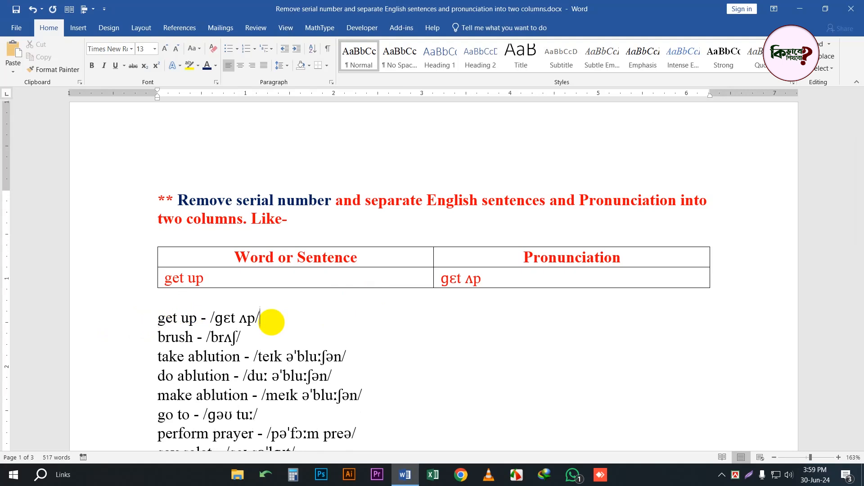
# Select the vocabulary list from the first "get up" entry below the sample table to the document's end and open Convert Text to Table
pyautogui.scroll(-3, 225, 292)
pyautogui.click(157, 189)
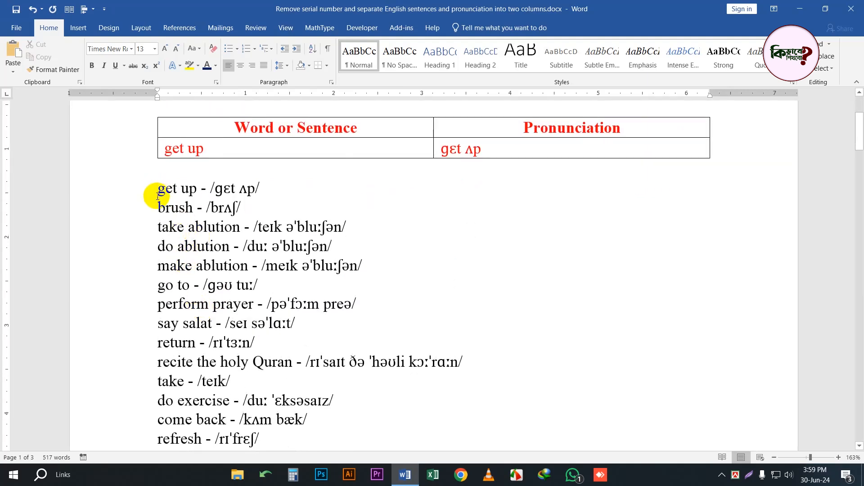
pyautogui.hotkey('ctrl', 'shift', 'End')
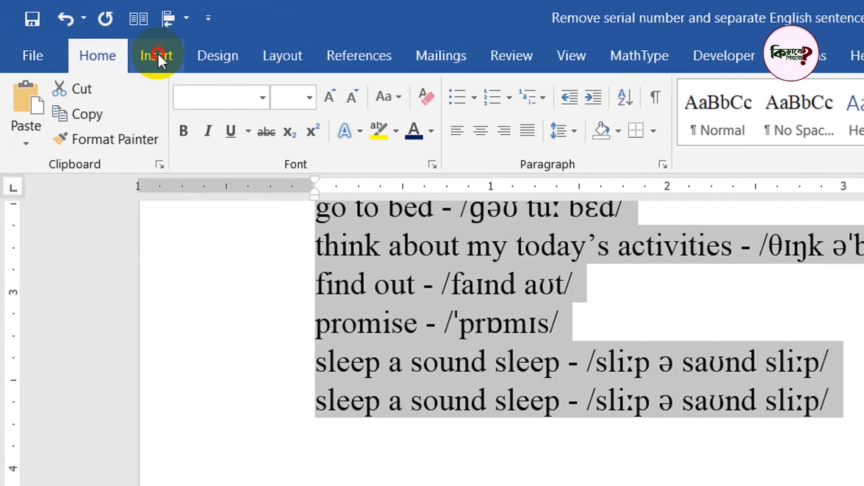
pyautogui.click(78, 29)
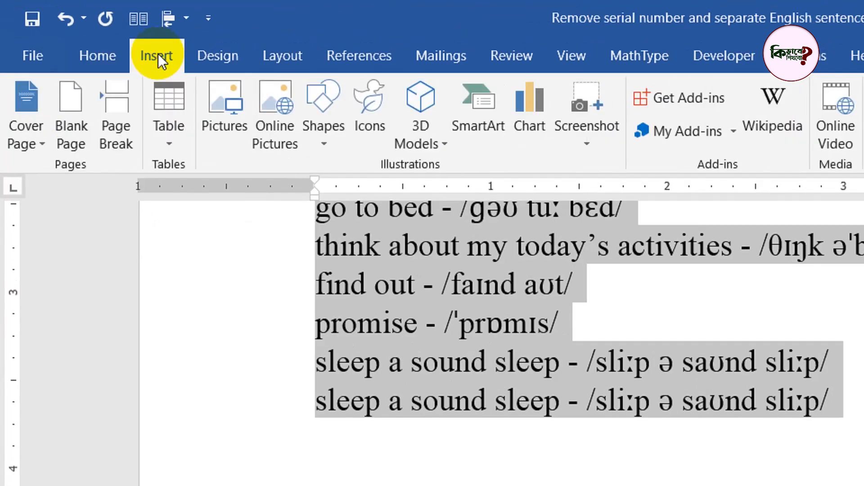
pyautogui.click(172, 140)
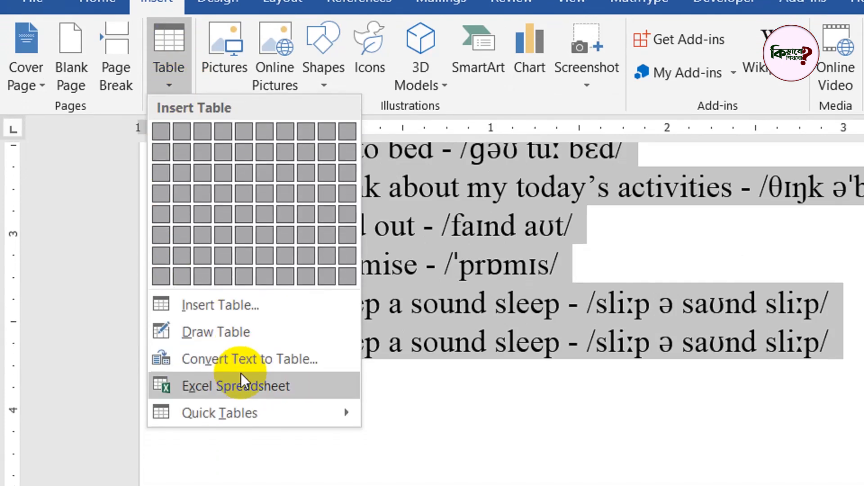
pyautogui.click(241, 404)
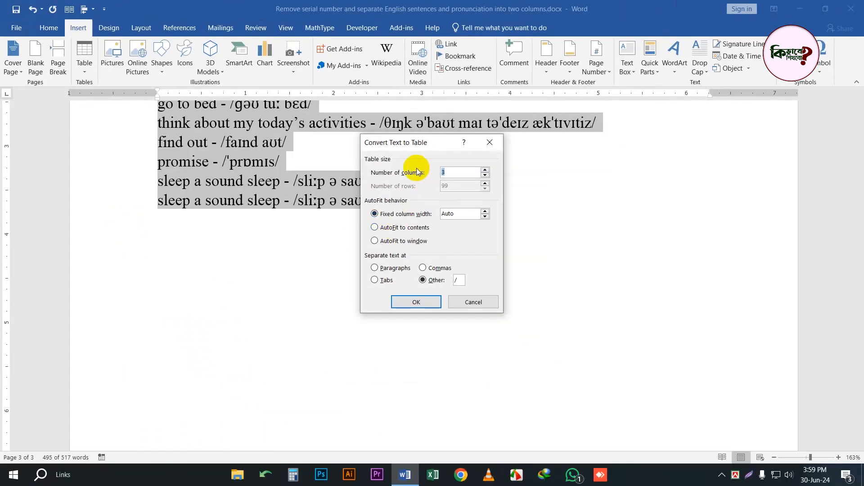
# Convert the selected vocabulary list into a two-column table, separating the text at the hyphen (-)
pyautogui.moveTo(417, 140); pyautogui.dragTo(352, 140)
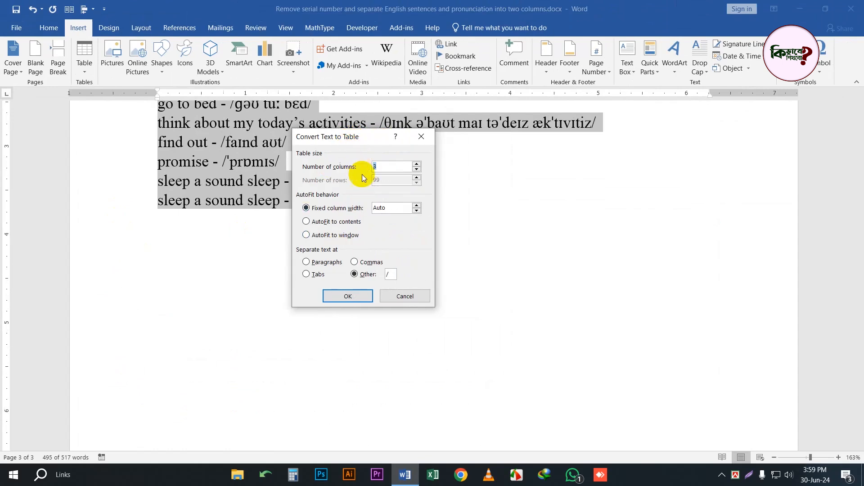
pyautogui.click(391, 274)
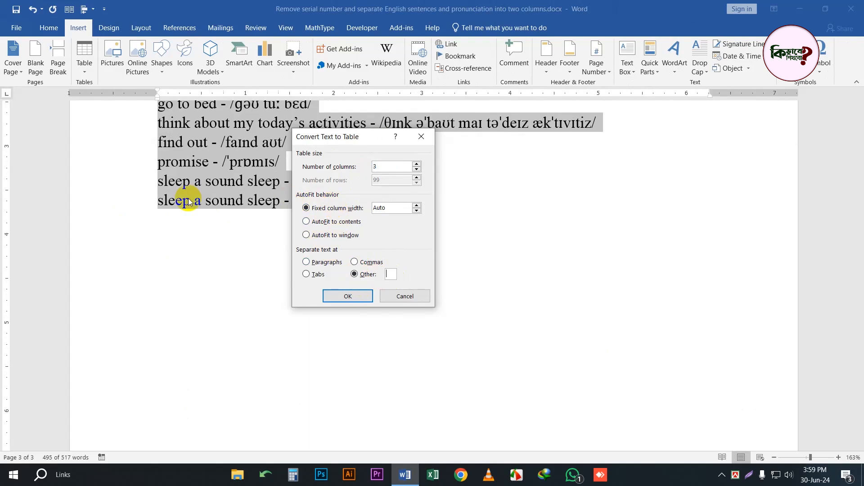
pyautogui.moveTo(385, 144); pyautogui.dragTo(487, 152)
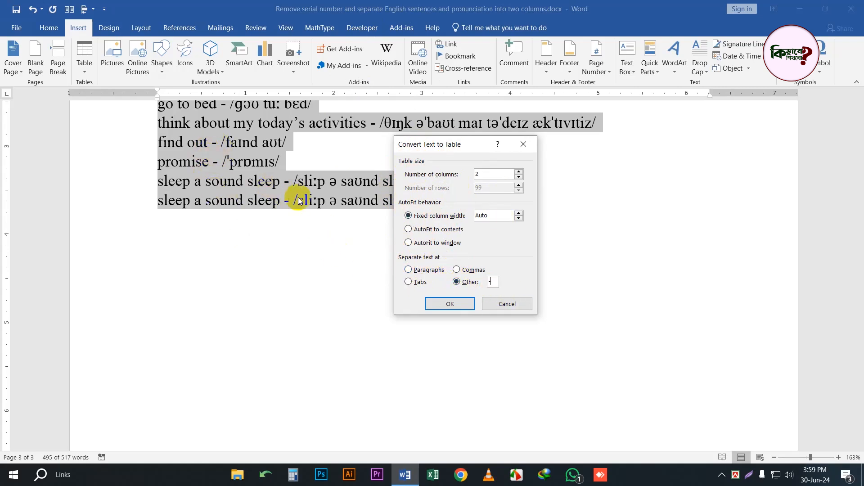
pyautogui.click(285, 187)
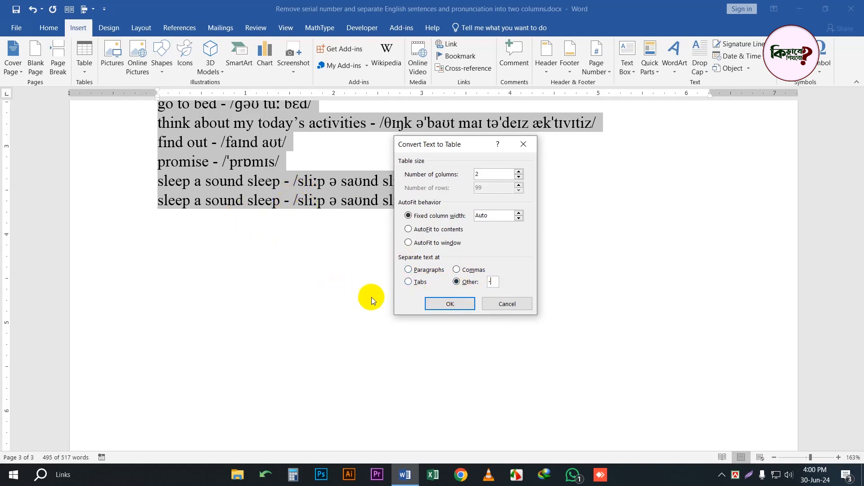
pyautogui.click(457, 308)
# Review the converted table from its end up to the start and compare its entries with the sample table's format
pyautogui.scroll(10, 431, 301)
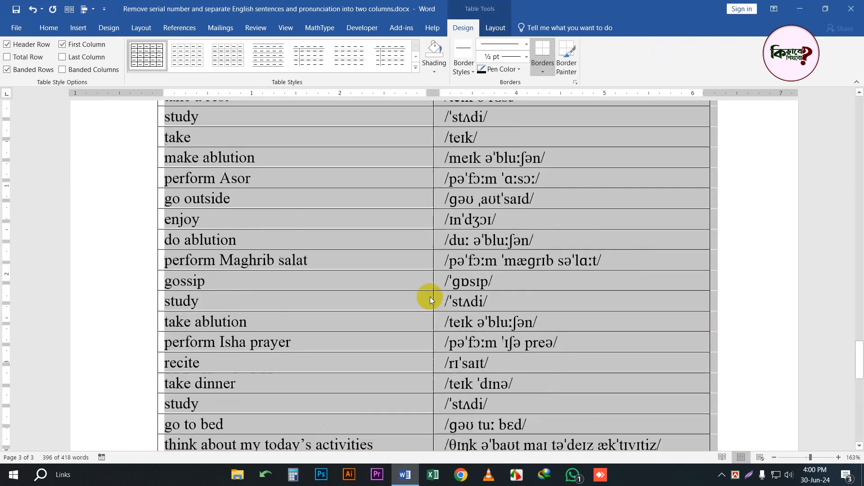
pyautogui.scroll(3, 430, 297)
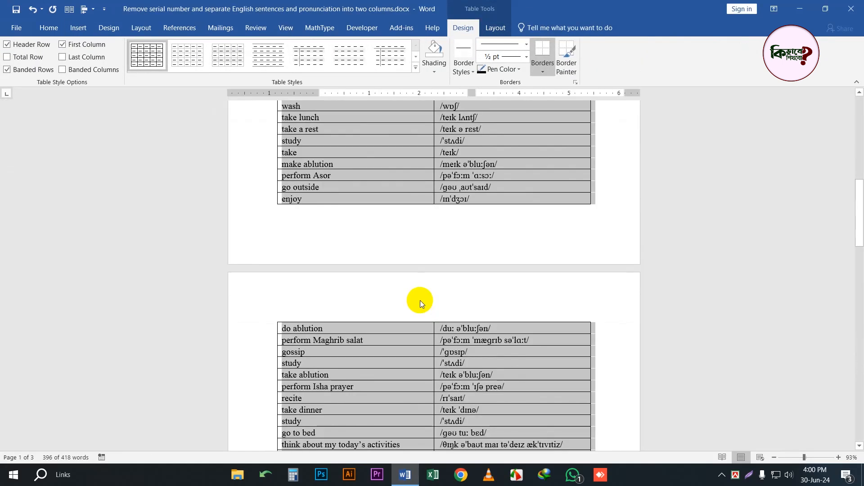
pyautogui.scroll(10, 420, 301)
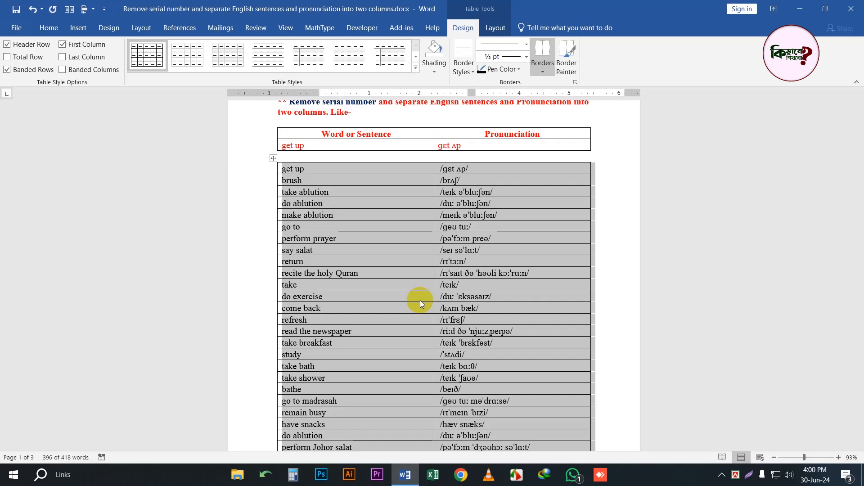
pyautogui.keyDown('ctrl'); pyautogui.scroll(4, 554, 169); pyautogui.keyUp('ctrl')
pyautogui.scroll(3, 270, 157)
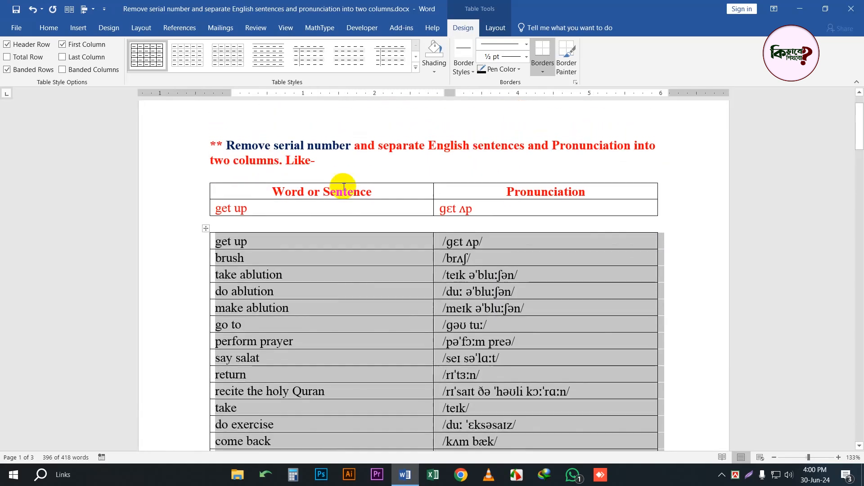
pyautogui.click(180, 209)
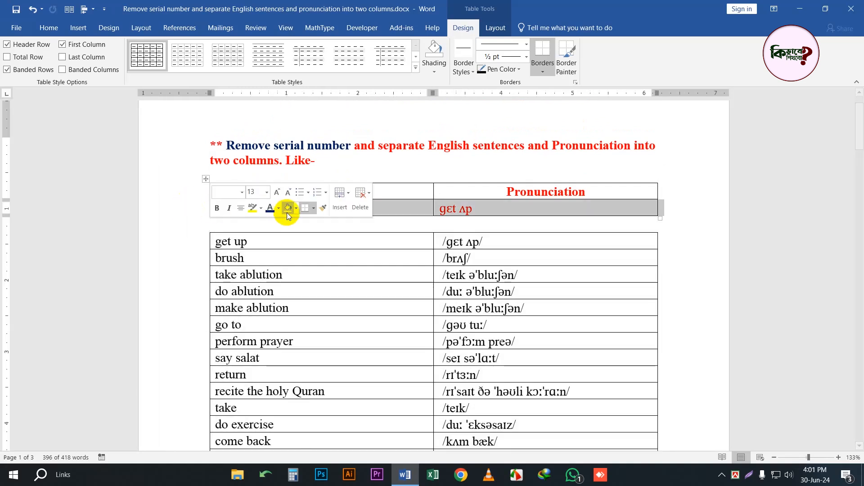
pyautogui.click(283, 235)
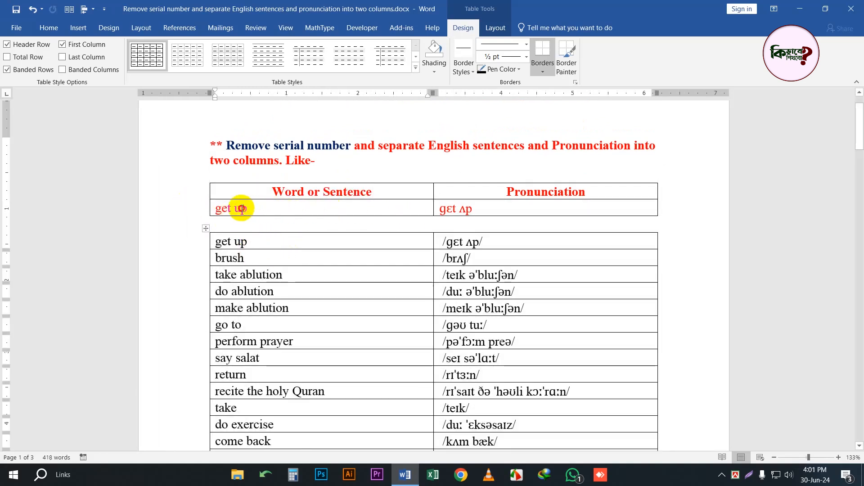
# Replace all slashes (/) in the document with nothing to strip them from the pronunciations, and close Find and Replace
pyautogui.click(487, 241)
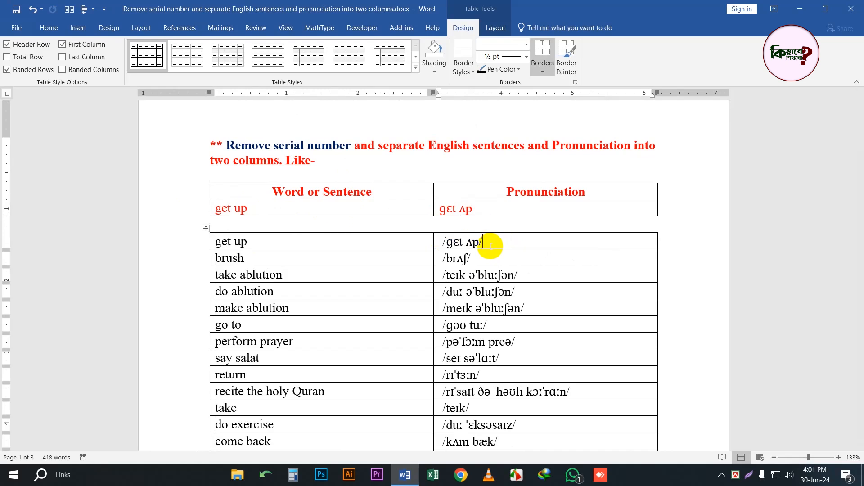
pyautogui.hotkey('ctrl', 'h')
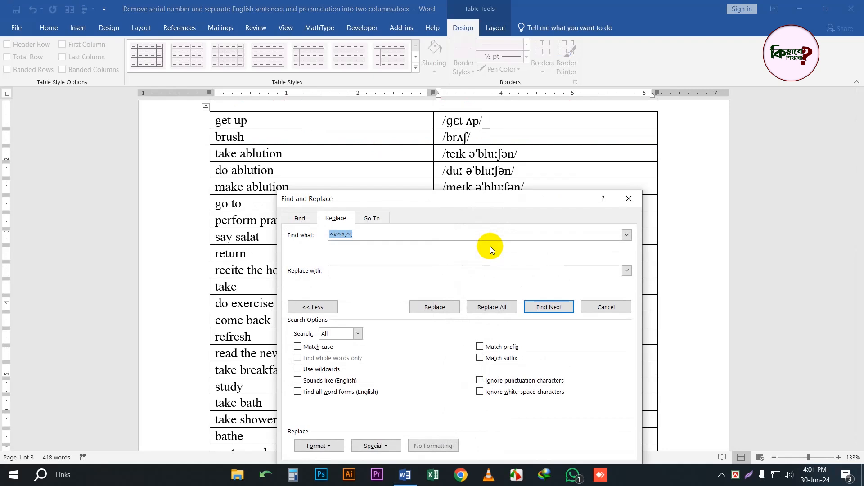
pyautogui.moveTo(452, 213); pyautogui.dragTo(561, 197)
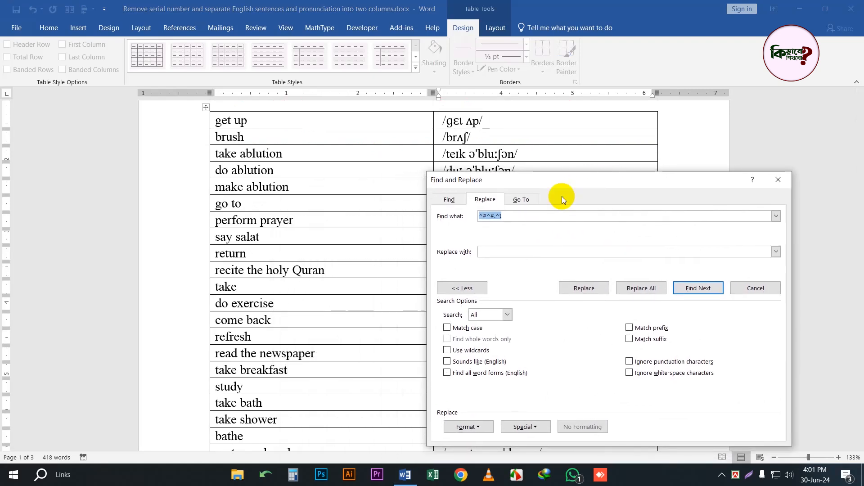
pyautogui.press('BackSpace')
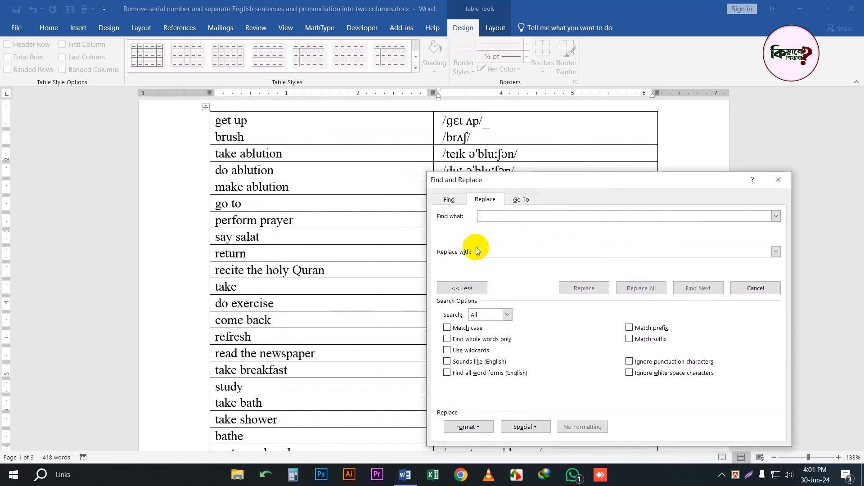
pyautogui.write('/')
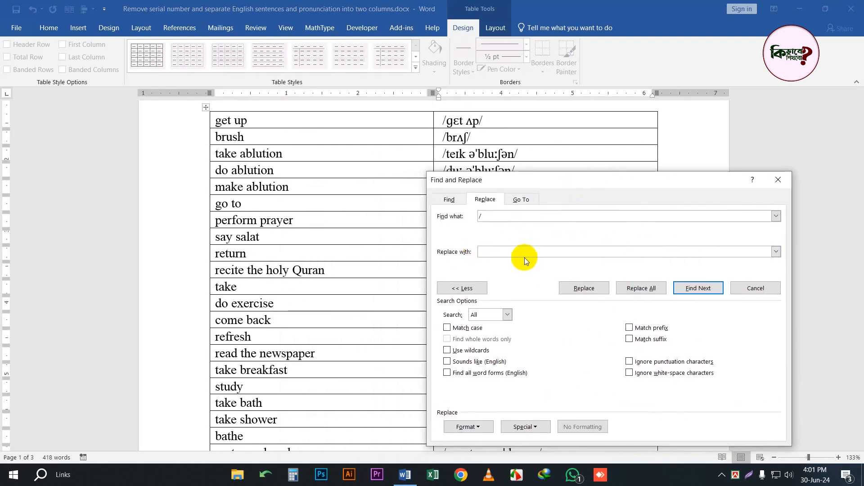
pyautogui.click(641, 289)
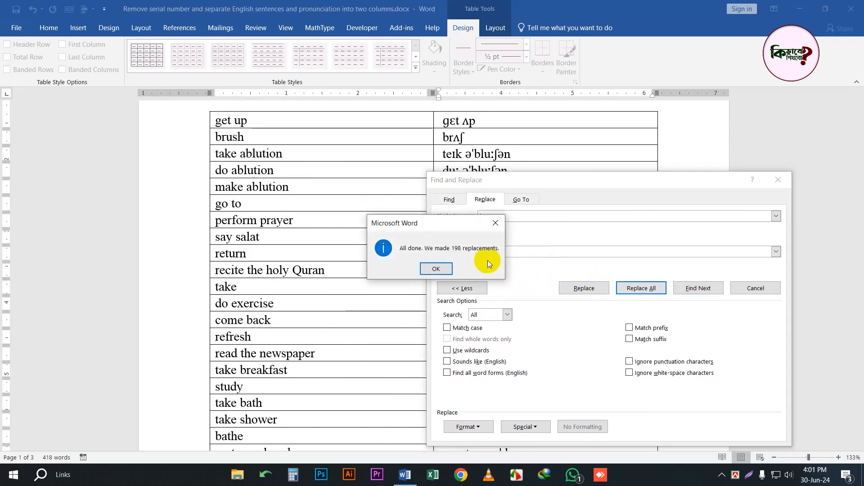
pyautogui.click(436, 269)
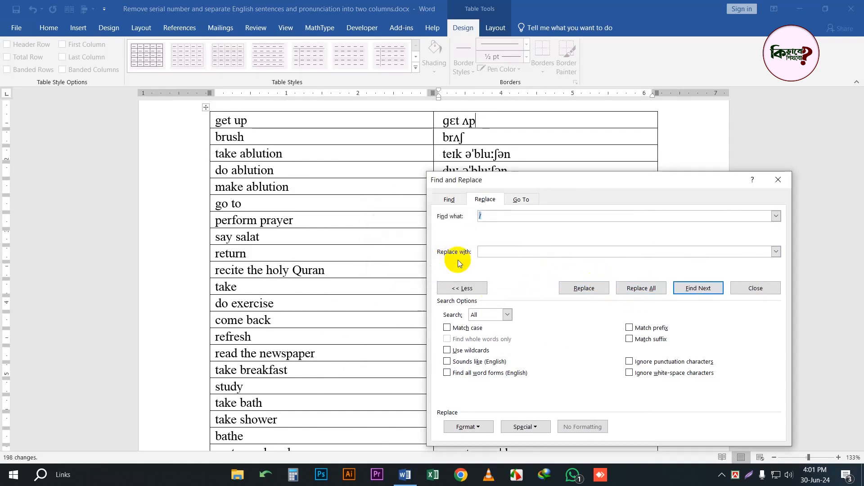
pyautogui.click(781, 184)
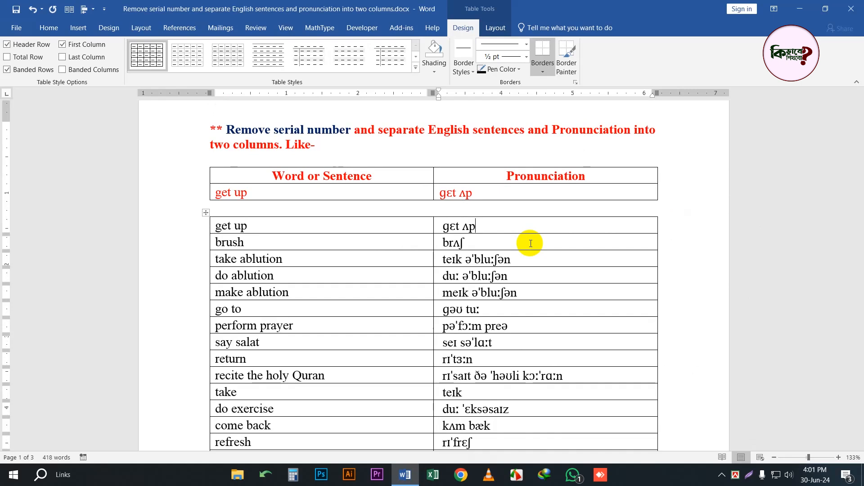
# Delete the blank line between the sample and vocabulary tables to join them, and delete the red sample "get up" row
pyautogui.click(296, 209)
pyautogui.press('Delete')
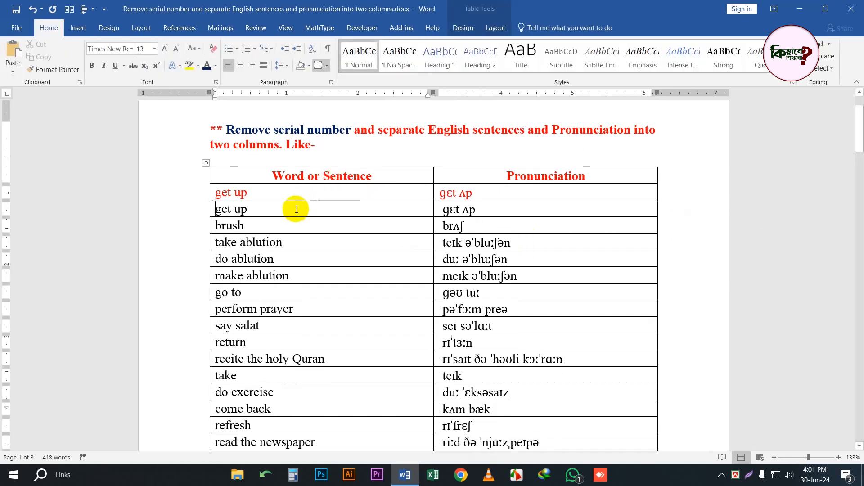
pyautogui.scroll(-4, 508, 233)
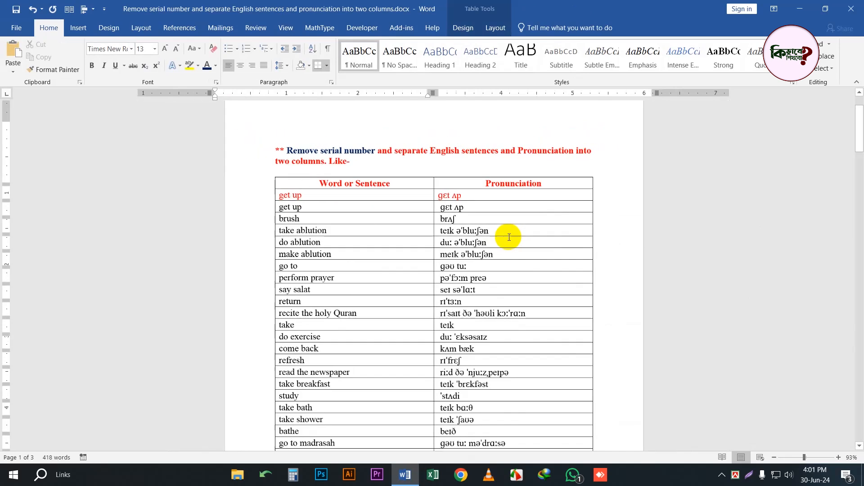
pyautogui.click(211, 194)
pyautogui.press('BackSpace')
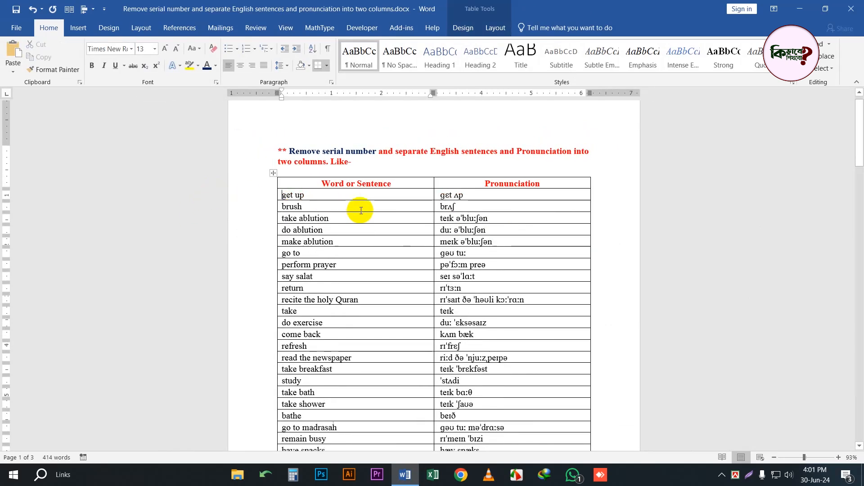